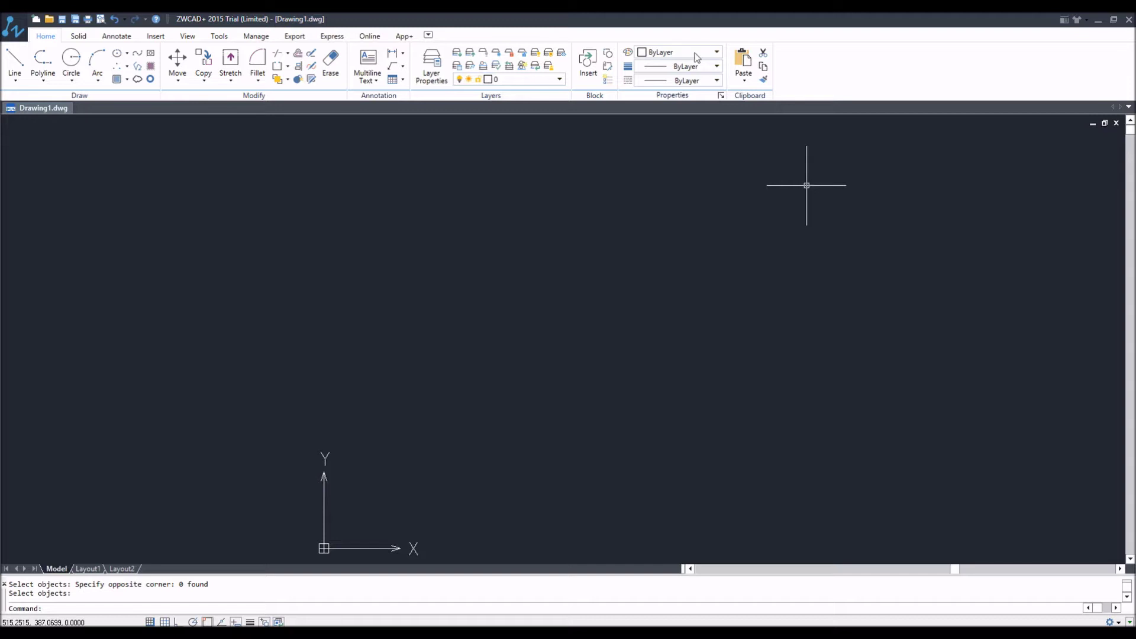
Browse the ribbon tabs (solid modelling, annotation, insert, view, utilities), ending on basic drawing tools
left_click(73, 36)
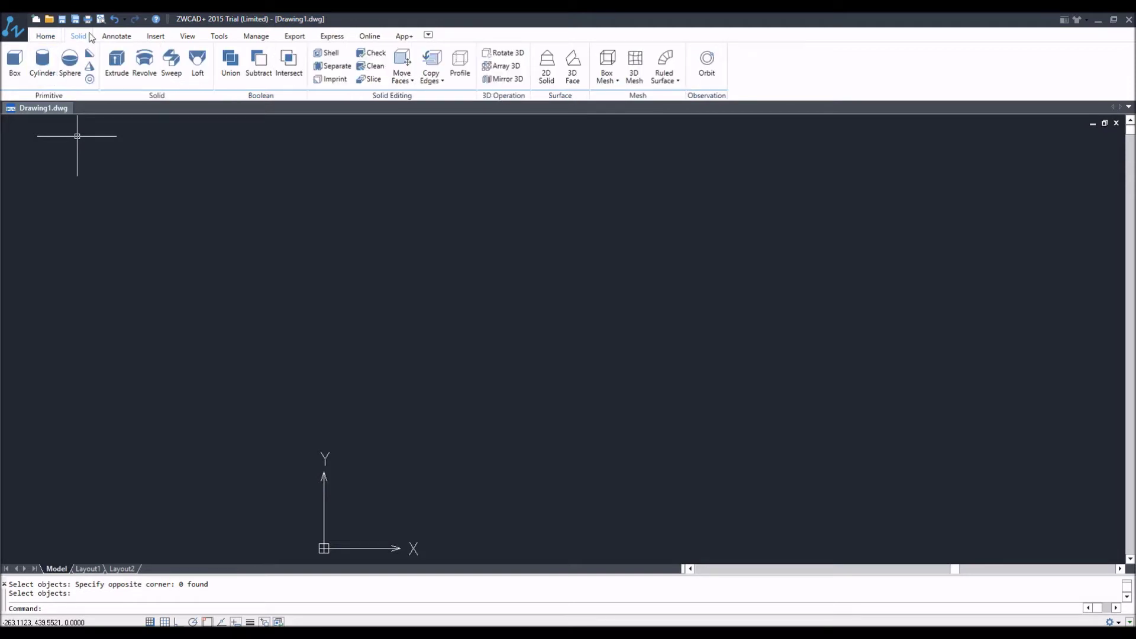
left_click(45, 37)
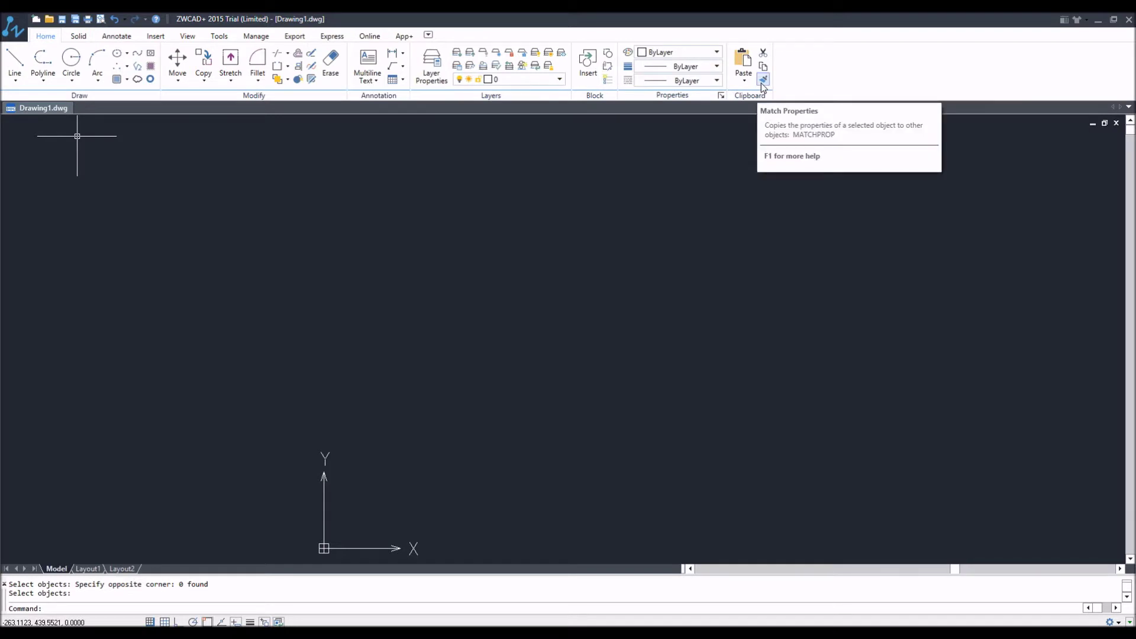
left_click(78, 36)
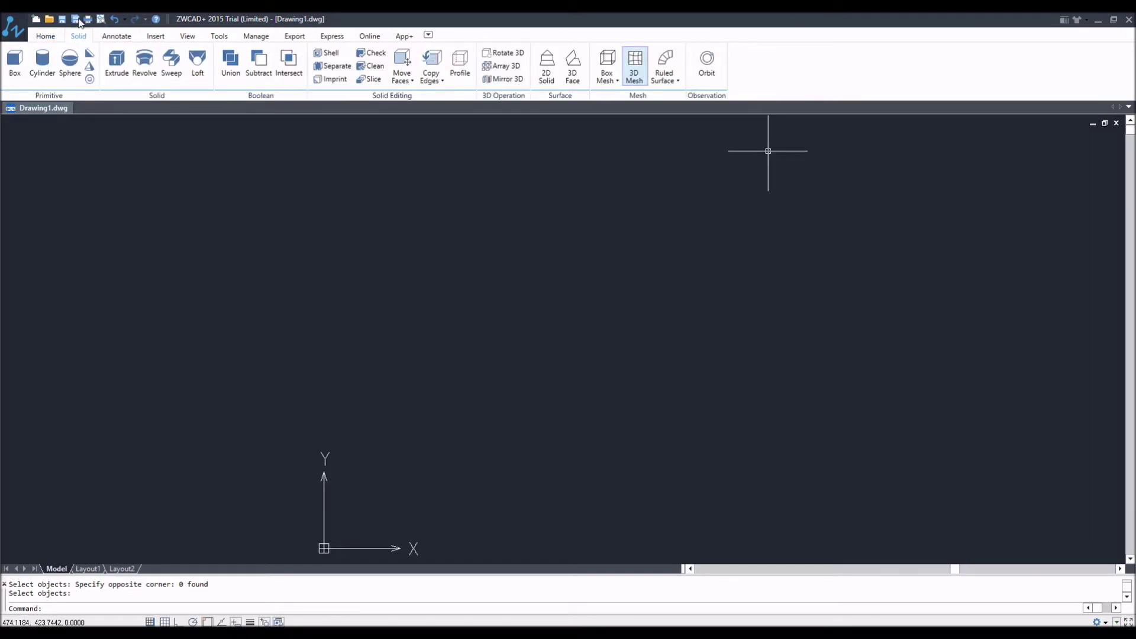
left_click(110, 36)
left_click(154, 37)
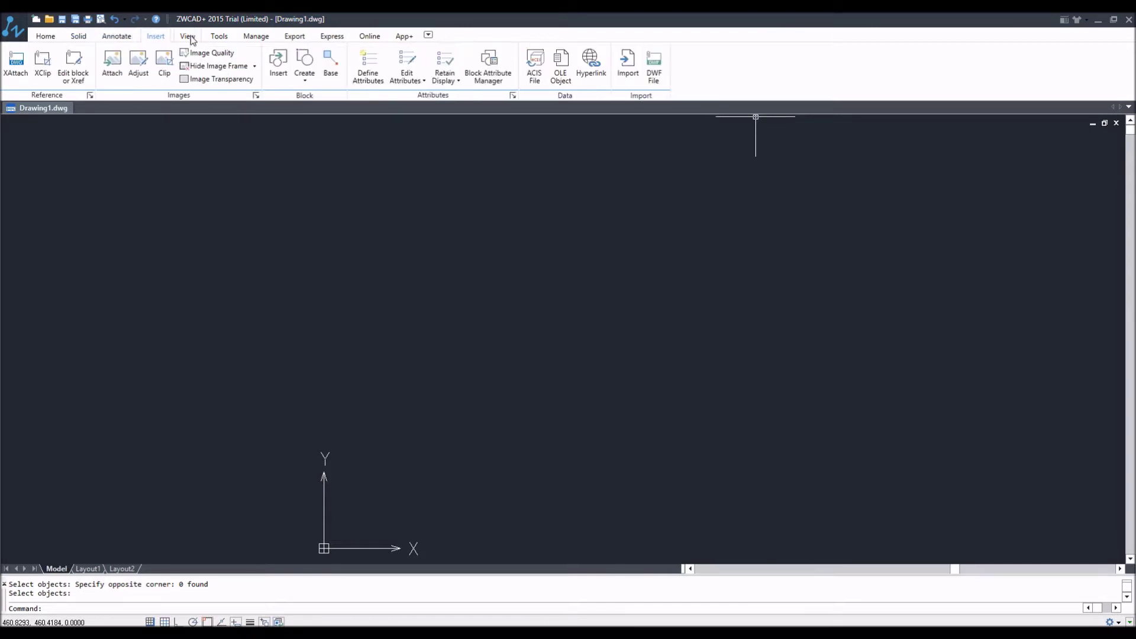
left_click(188, 38)
left_click(222, 37)
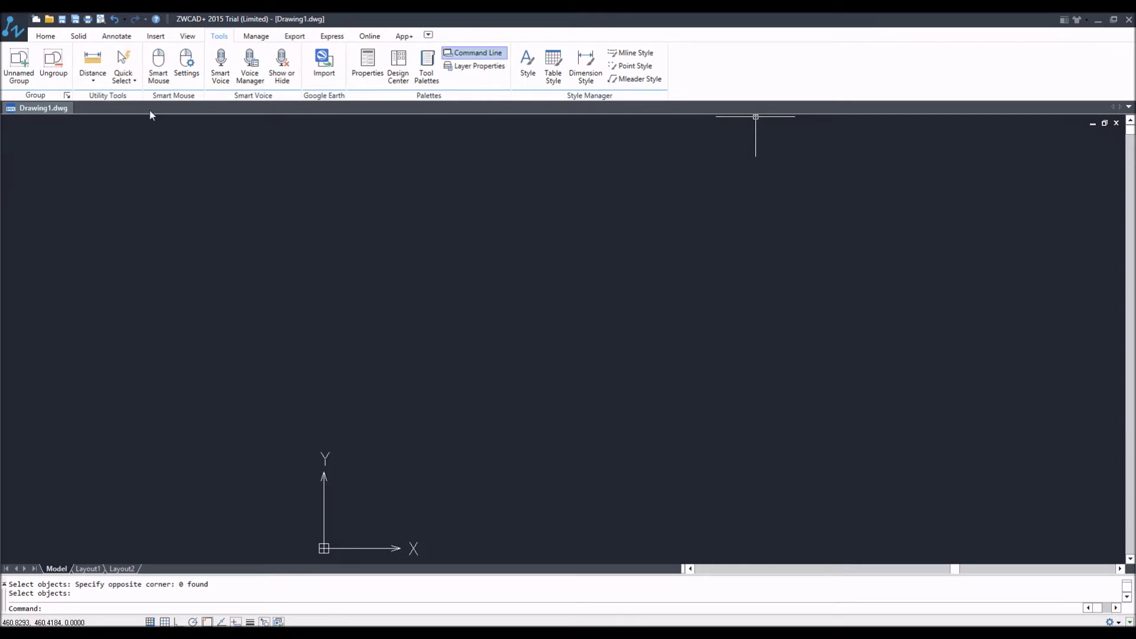
left_click(46, 36)
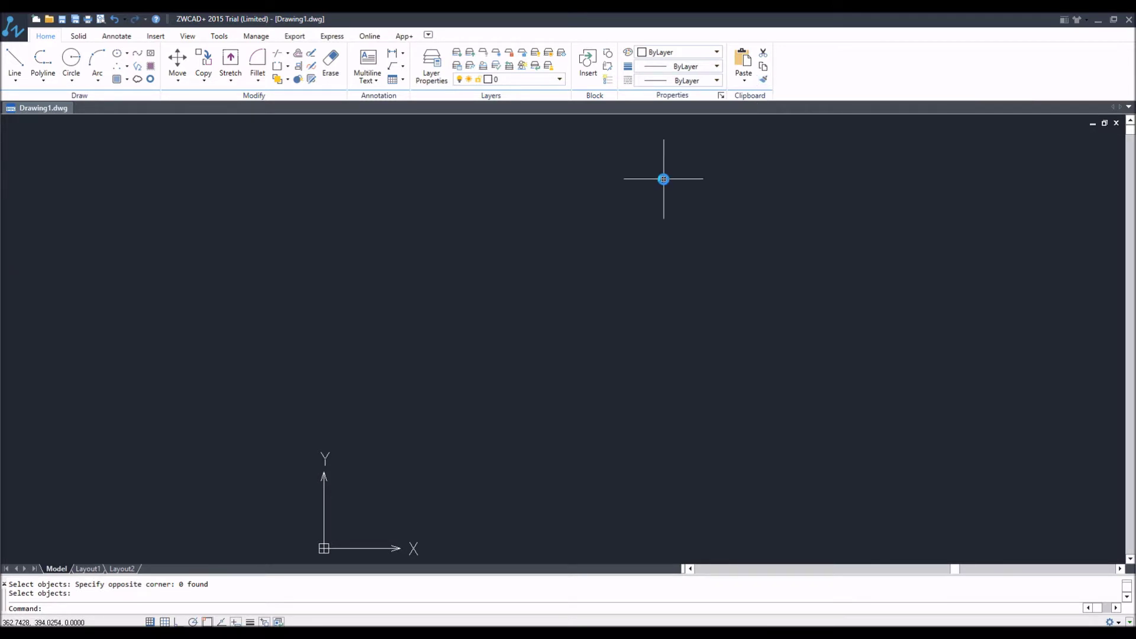
Use TOOLBAR to create a new toolbar named IBERCAD in the ZWCAD menu group
type("TOOL")
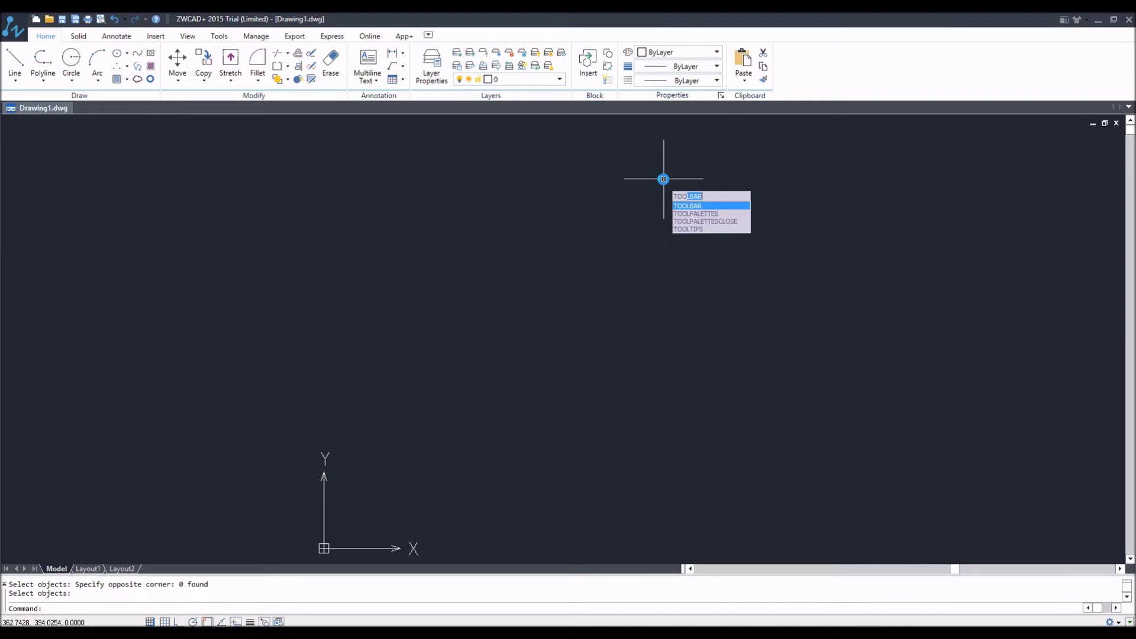
type("BAR")
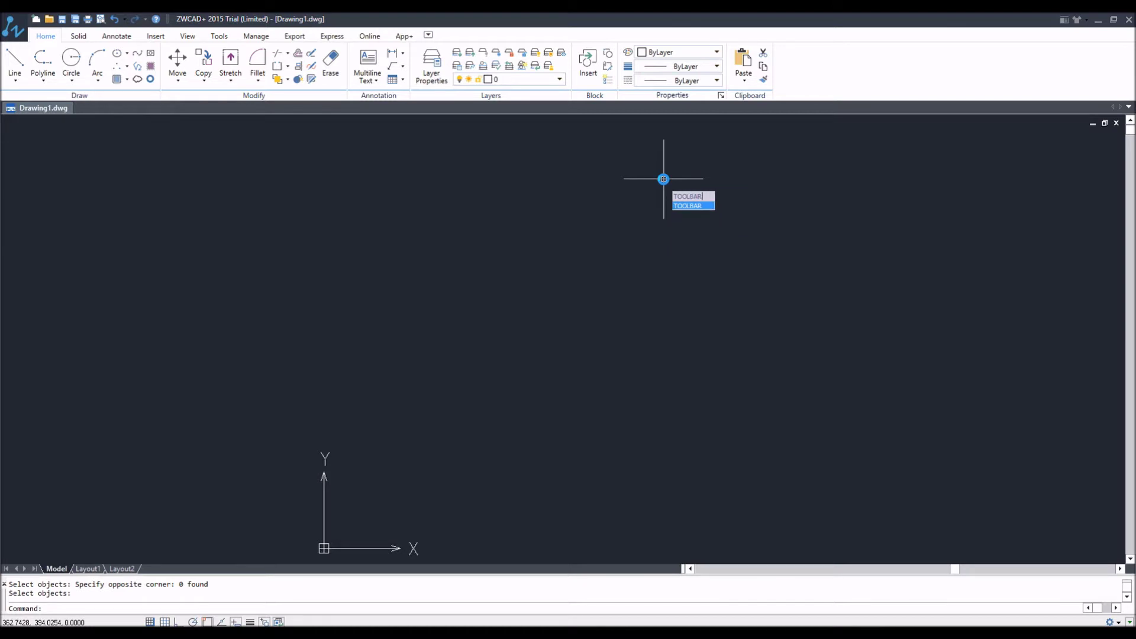
key("Return")
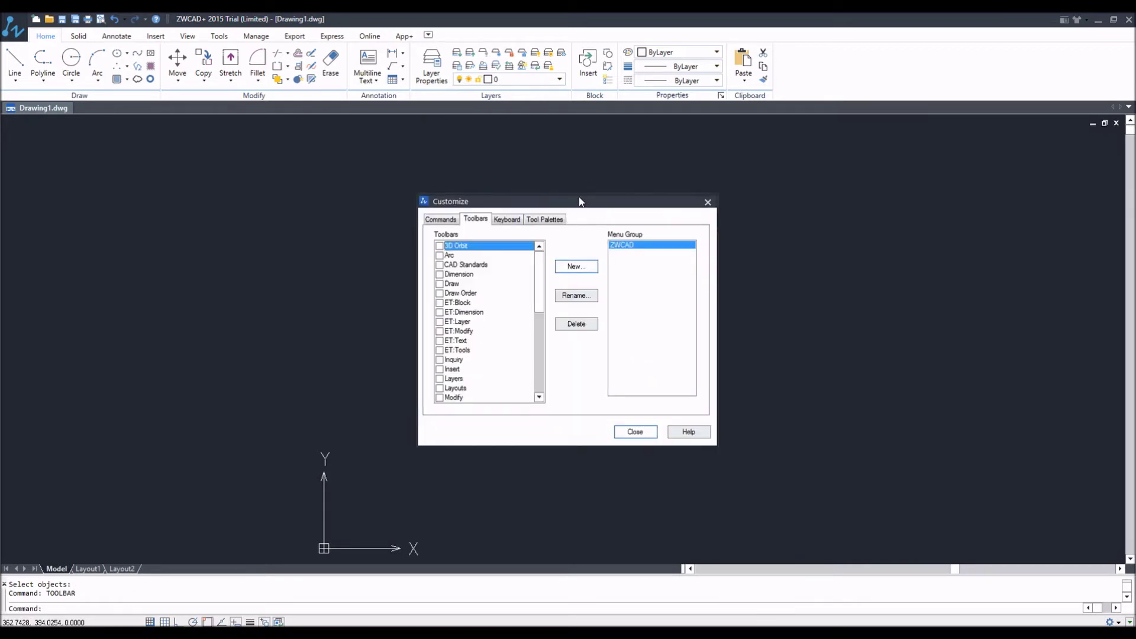
left_click(573, 251)
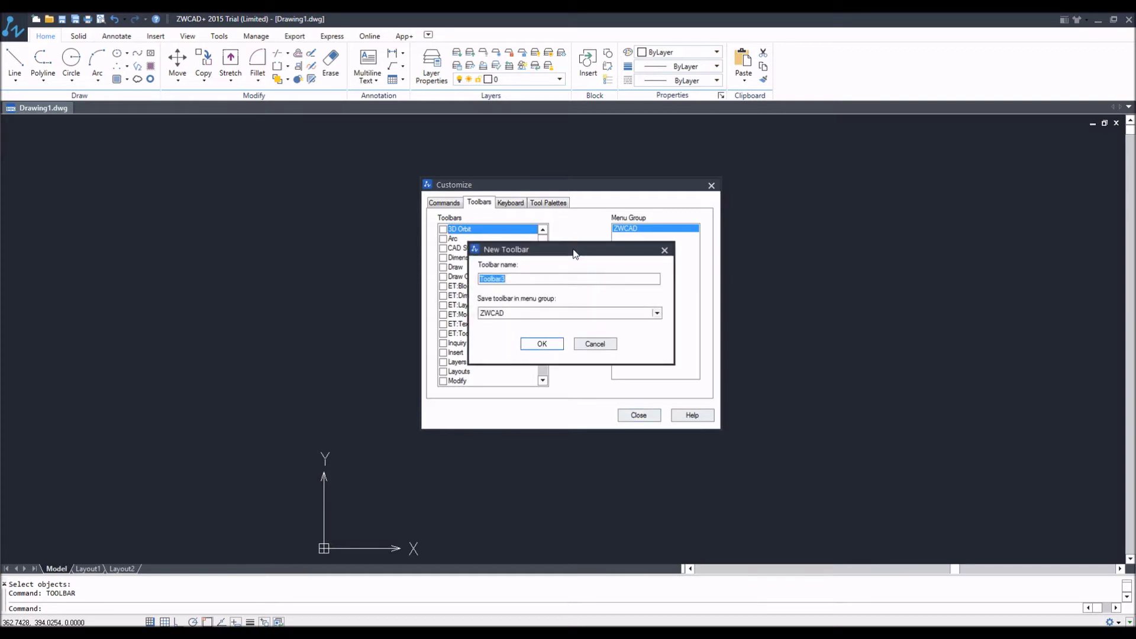
type("iBERCAD")
left_click(571, 314)
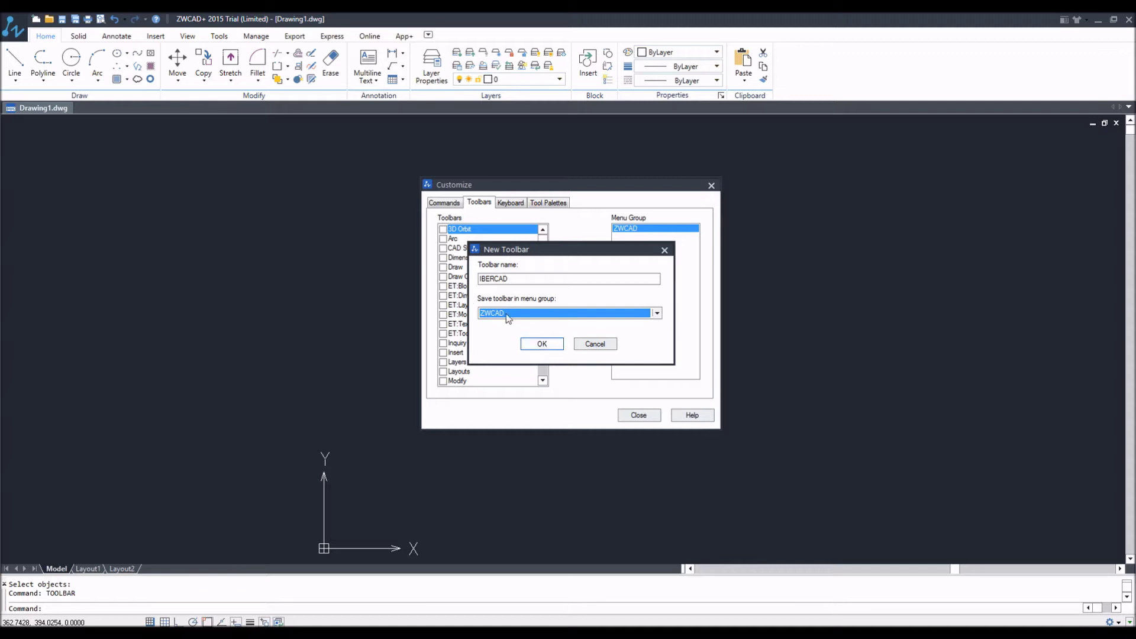
left_click(536, 349)
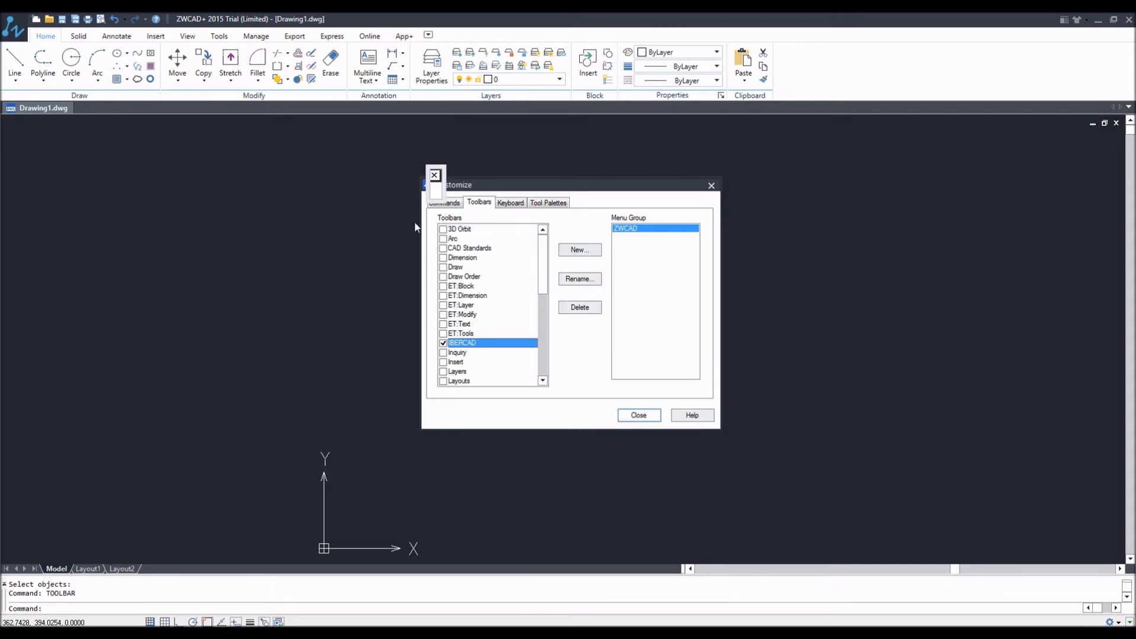
Move the floating IBERCAD toolbar to the upper right and show the Customize command list
left_click(439, 165)
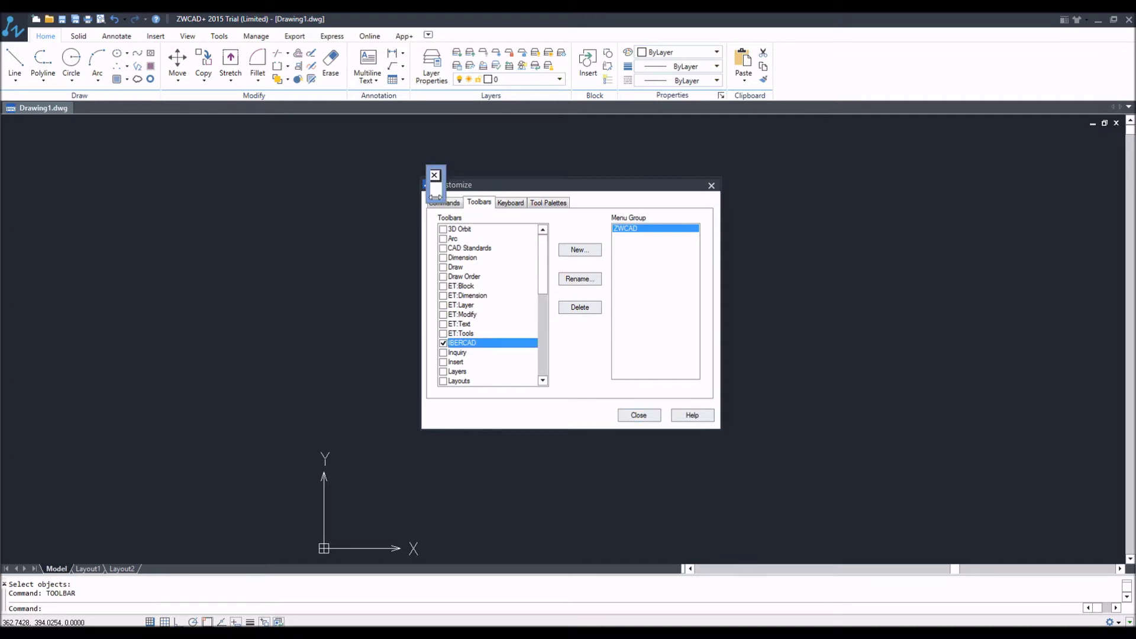
left_click_drag(443, 176, 777, 159)
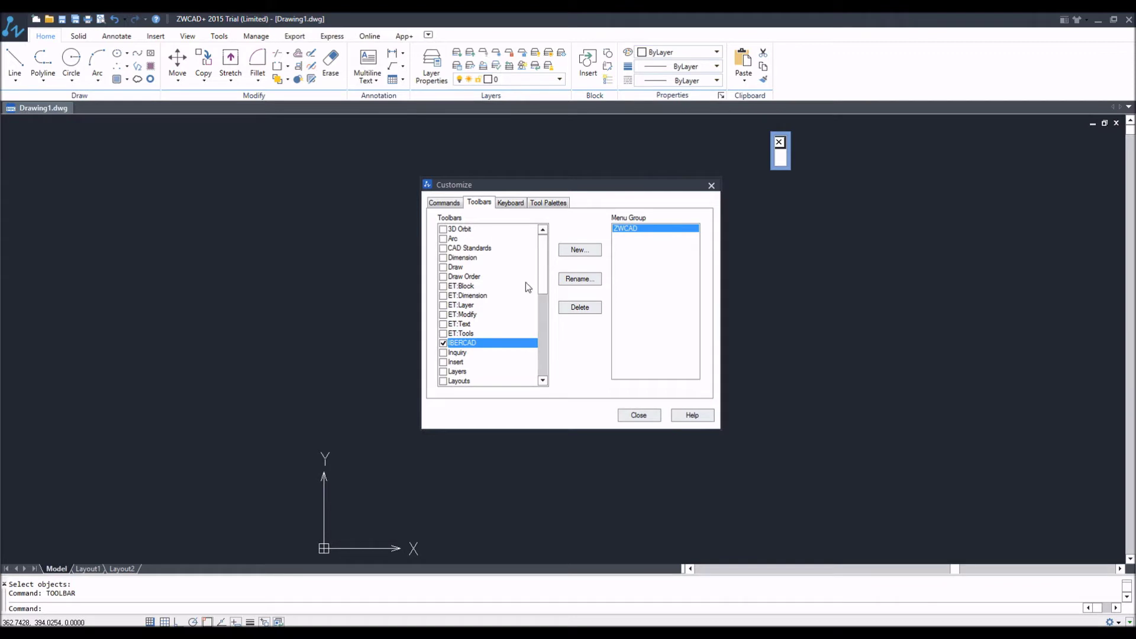
left_click(543, 346)
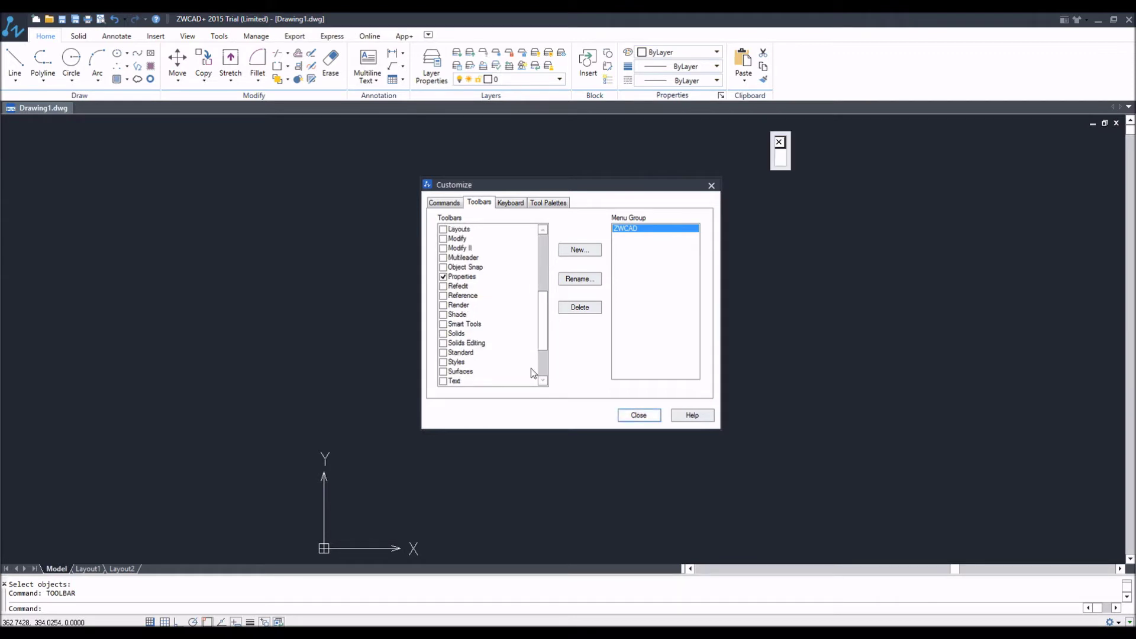
left_click(460, 352)
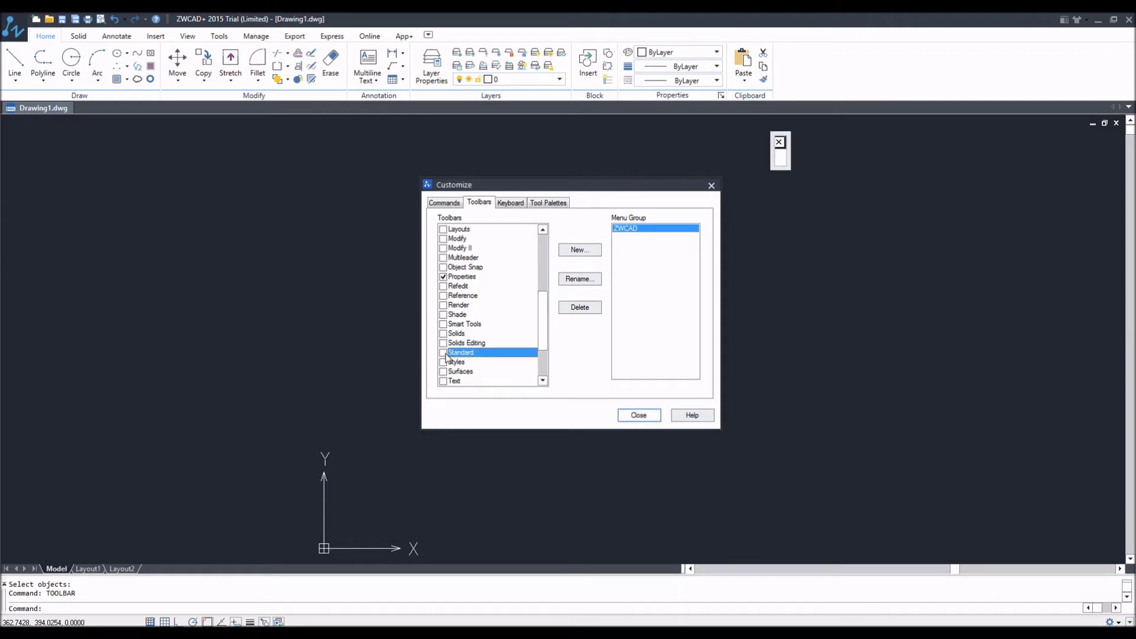
left_click(445, 203)
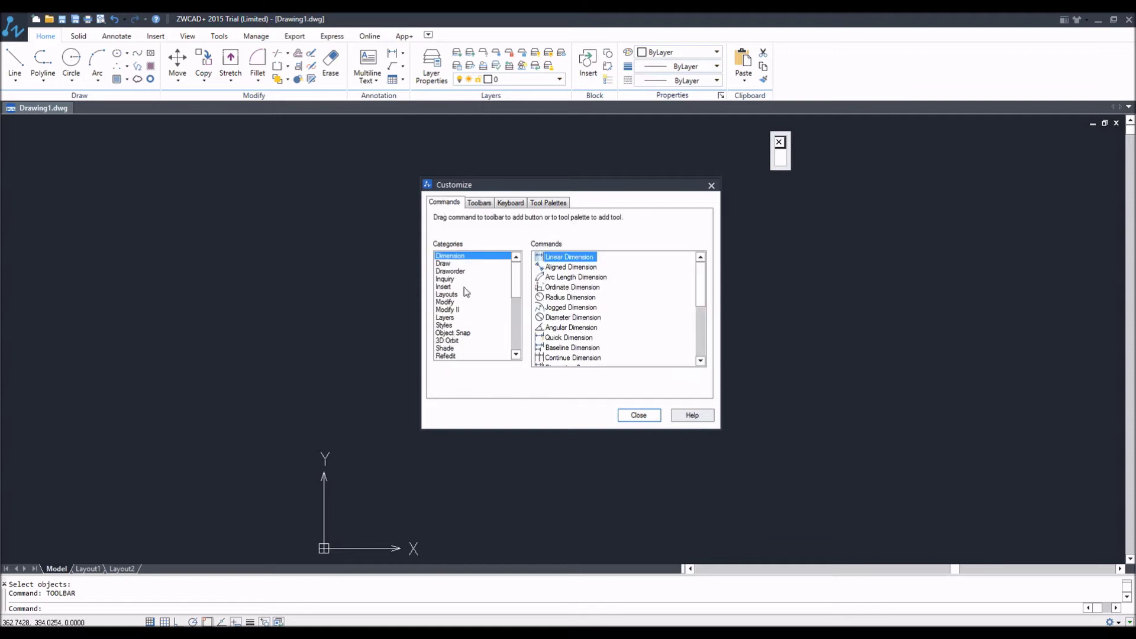
left_click(484, 203)
Drag Match Properties from the Standard category onto the IBERCAD toolbar, then close Customize
left_click(450, 202)
left_click(459, 203)
left_click(517, 332)
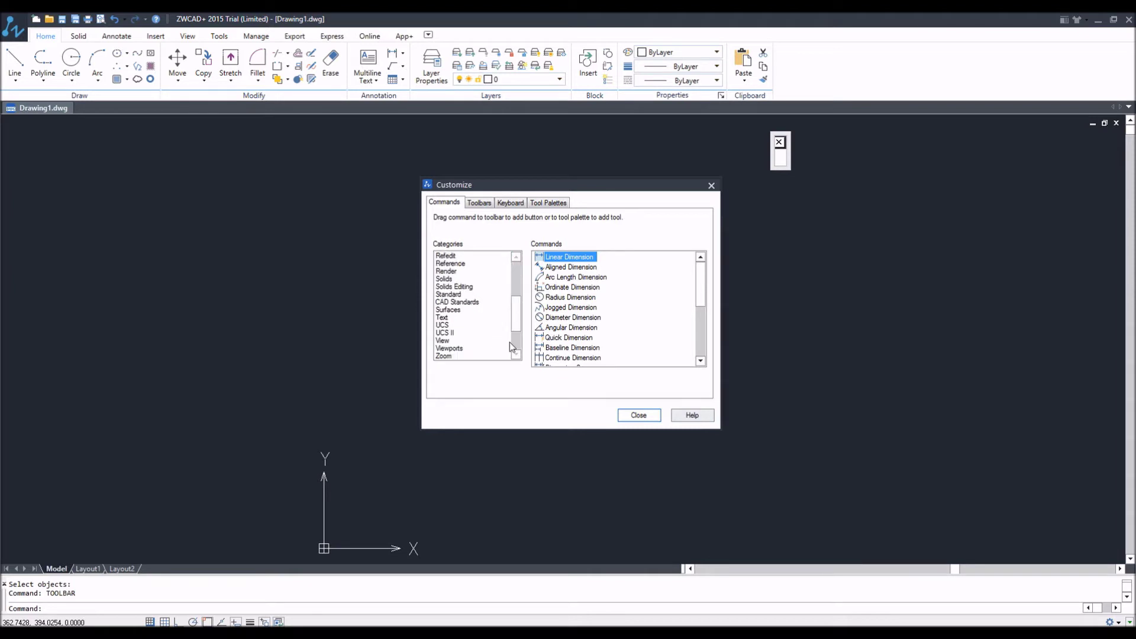
left_click(447, 294)
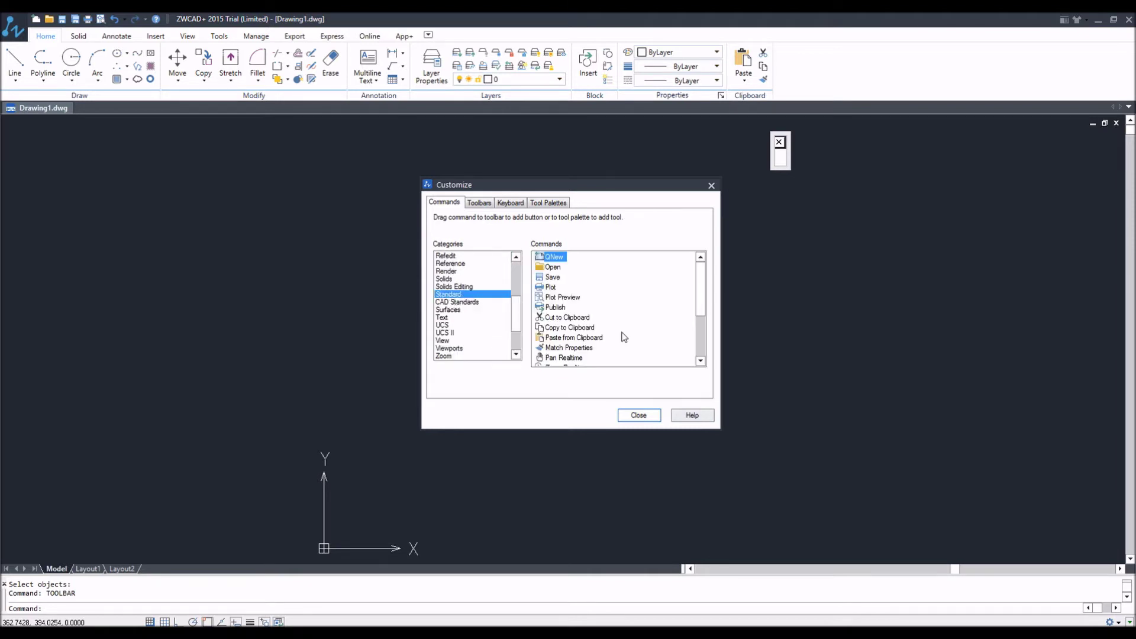
left_click(561, 348)
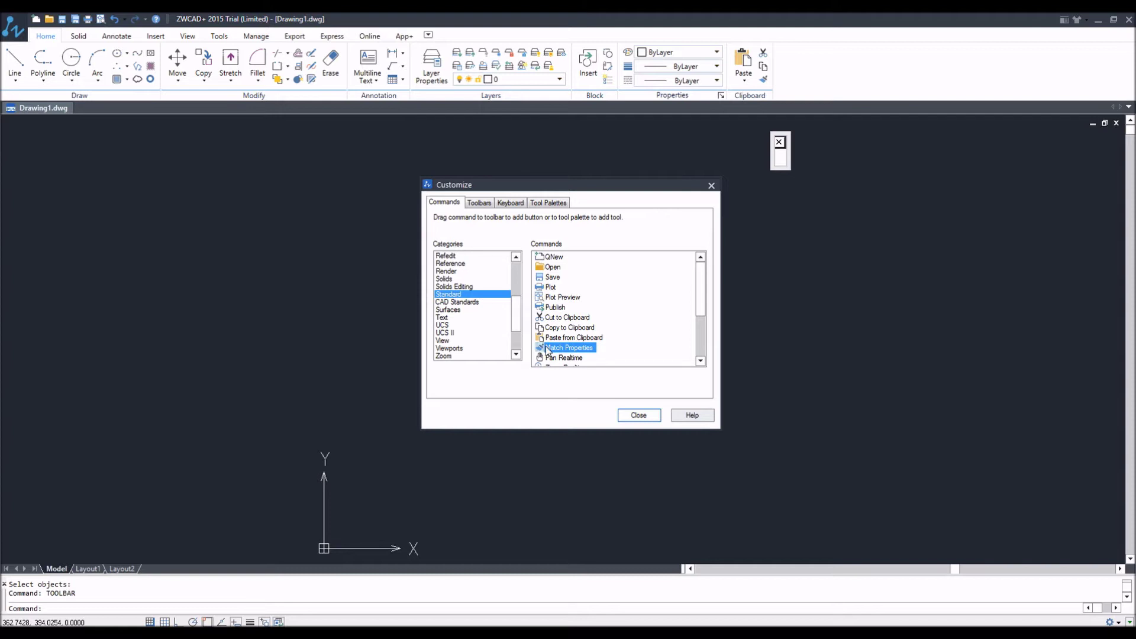
left_click_drag(542, 349, 760, 213)
left_click_drag(780, 158, 779, 159)
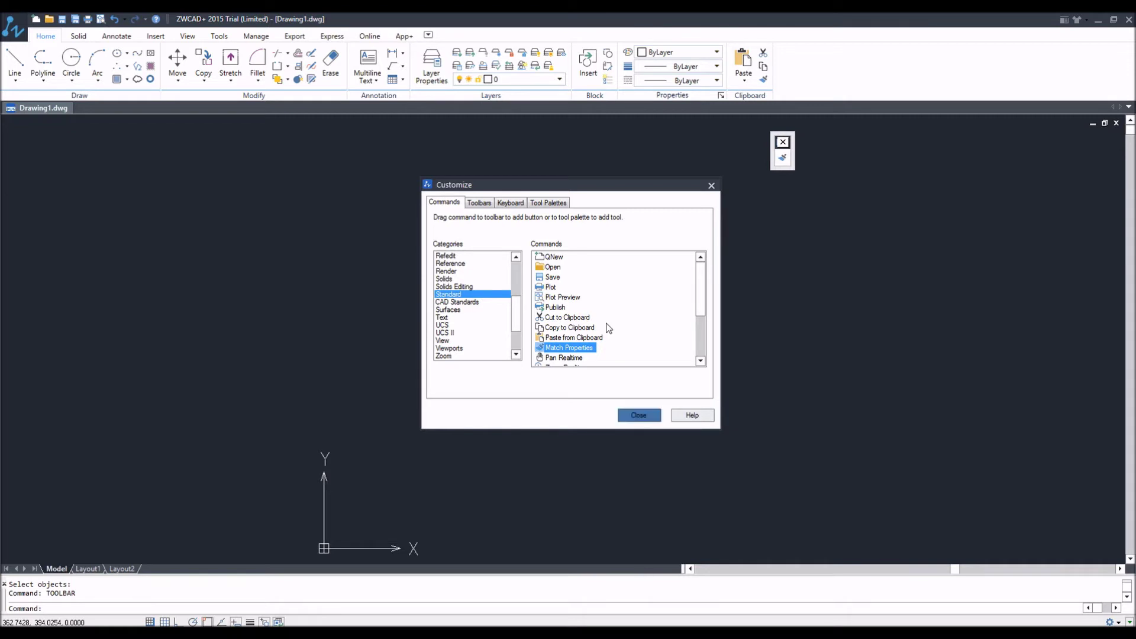
key("Escape")
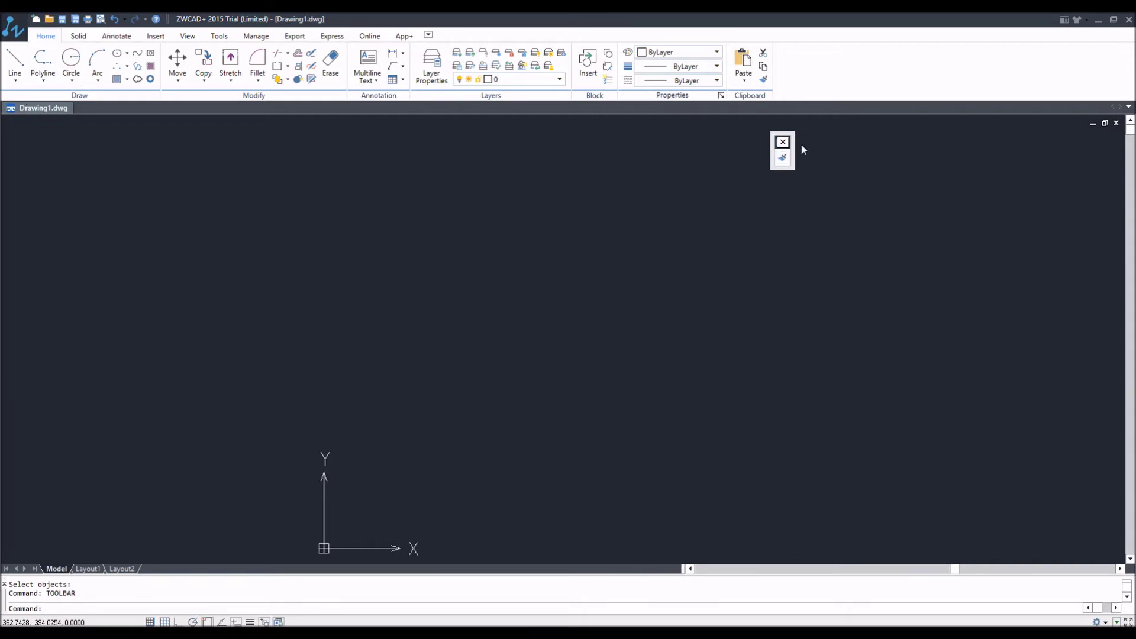
left_click(782, 157)
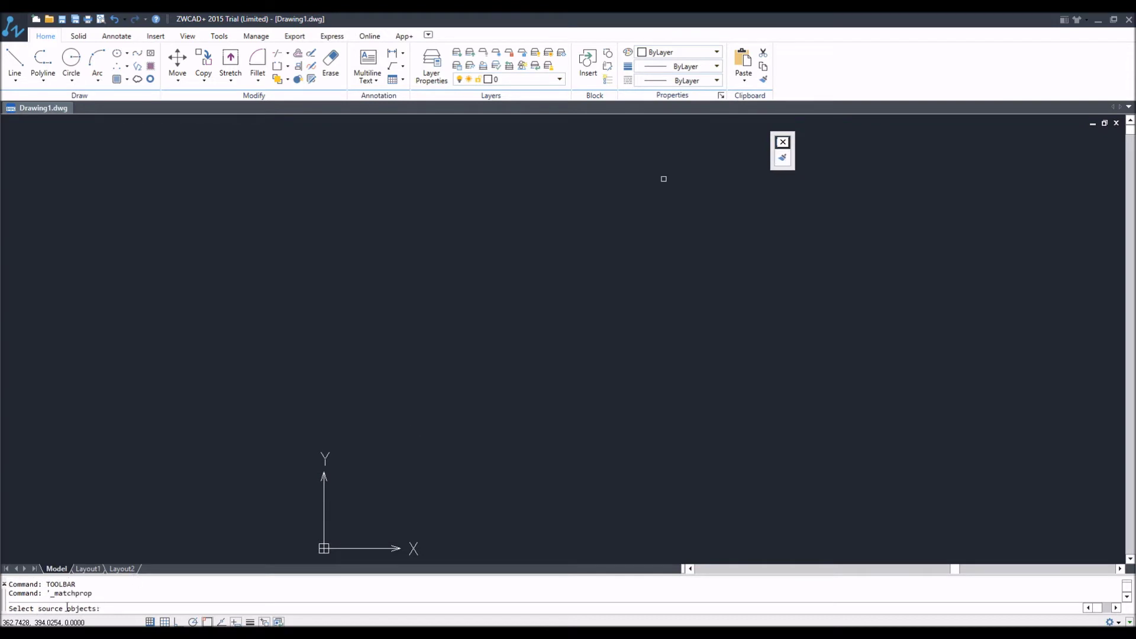
key("Return")
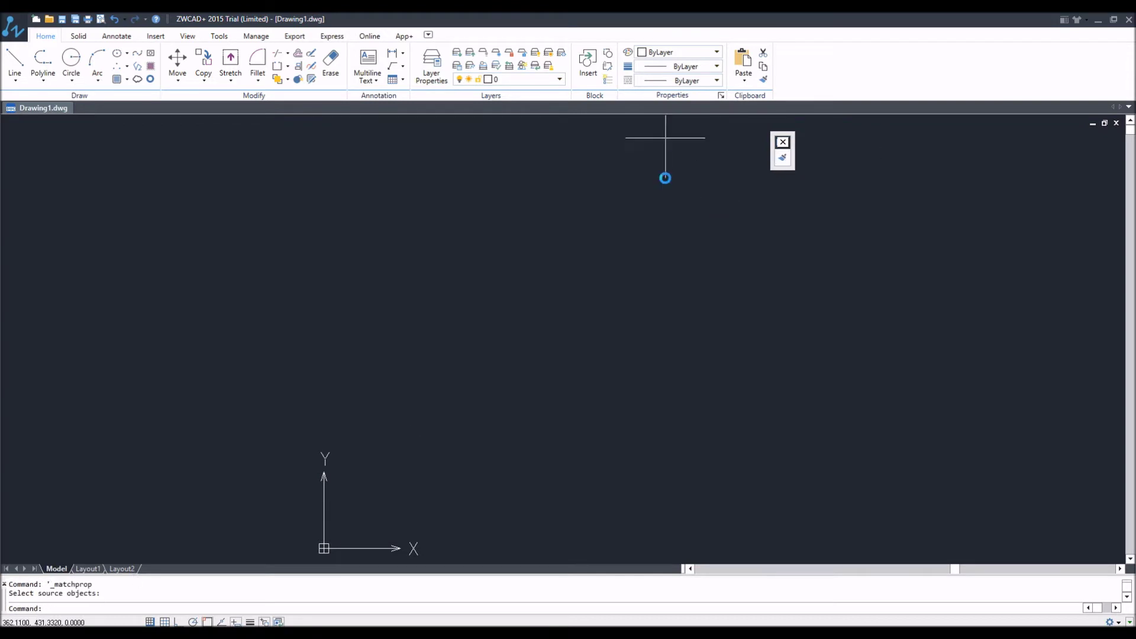
right_click(783, 159)
left_click(694, 155)
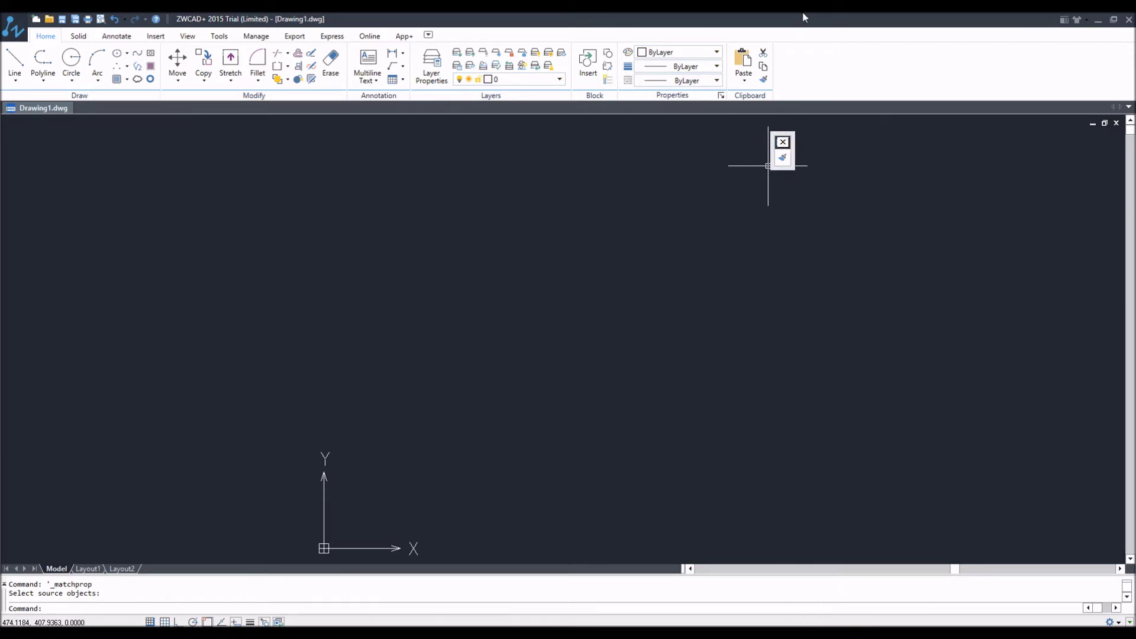
type("too")
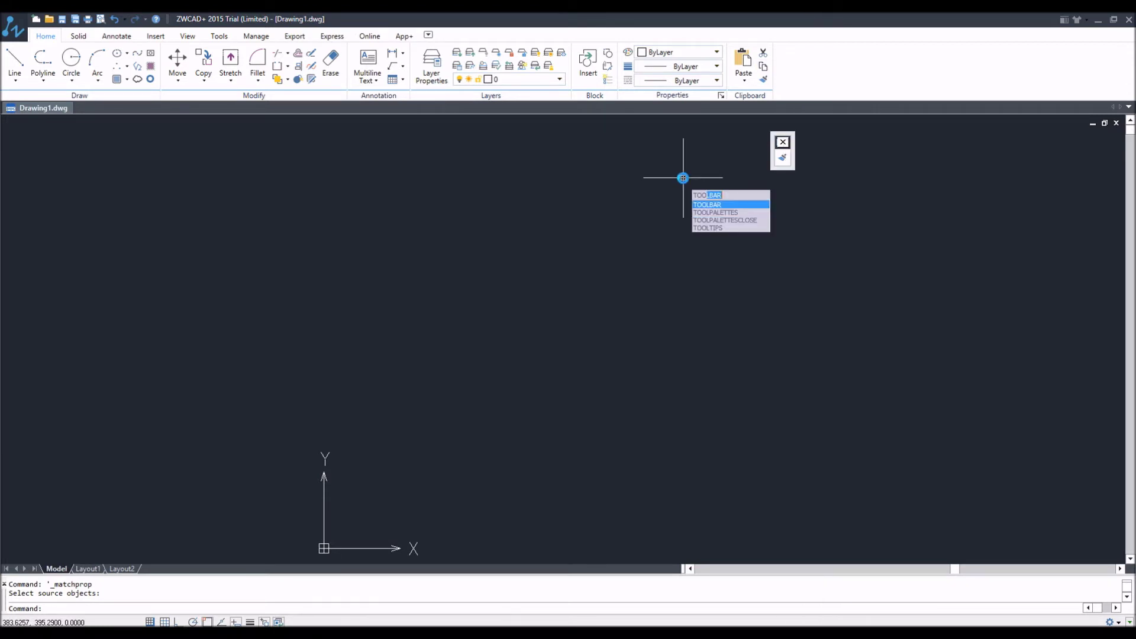
Drag the Line command from the Draw category onto the IBERCAD toolbar beside Match Properties
key("Return")
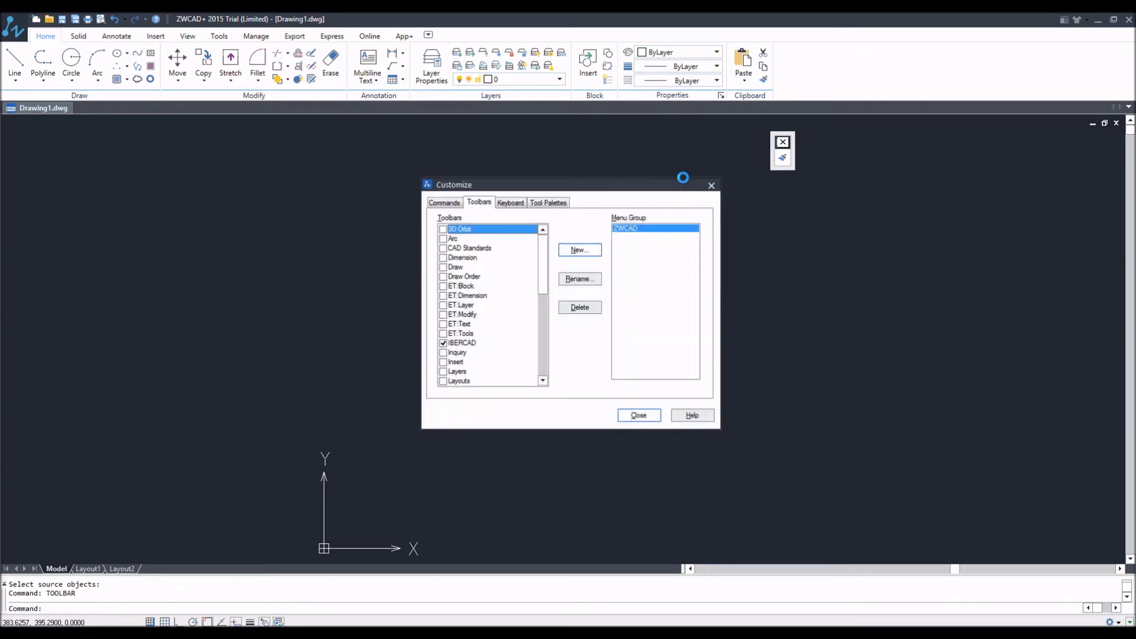
left_click(442, 202)
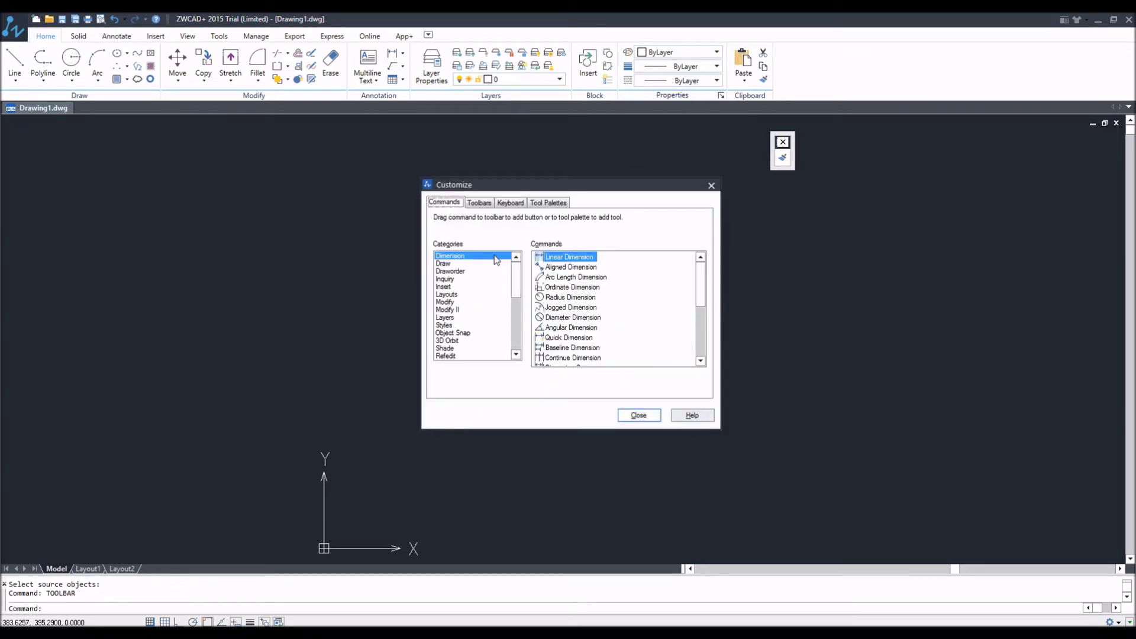
left_click(457, 264)
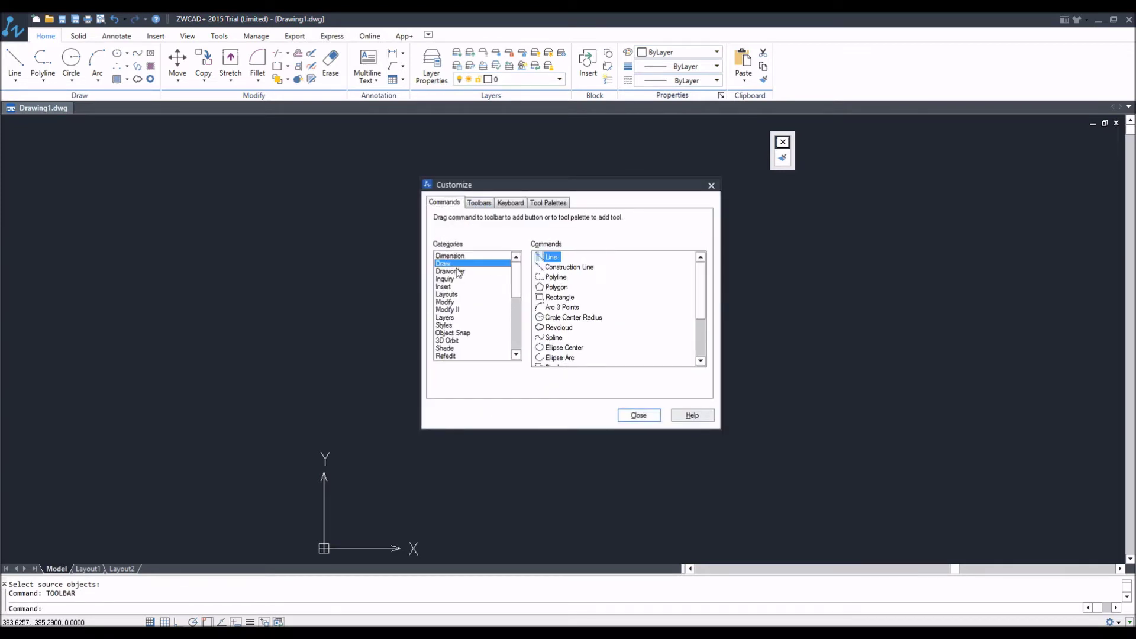
mouse_move(542, 261)
left_mouse_down()
mouse_move(553, 272)
mouse_move(786, 161)
left_mouse_up()
left_click_drag(787, 158, 789, 159)
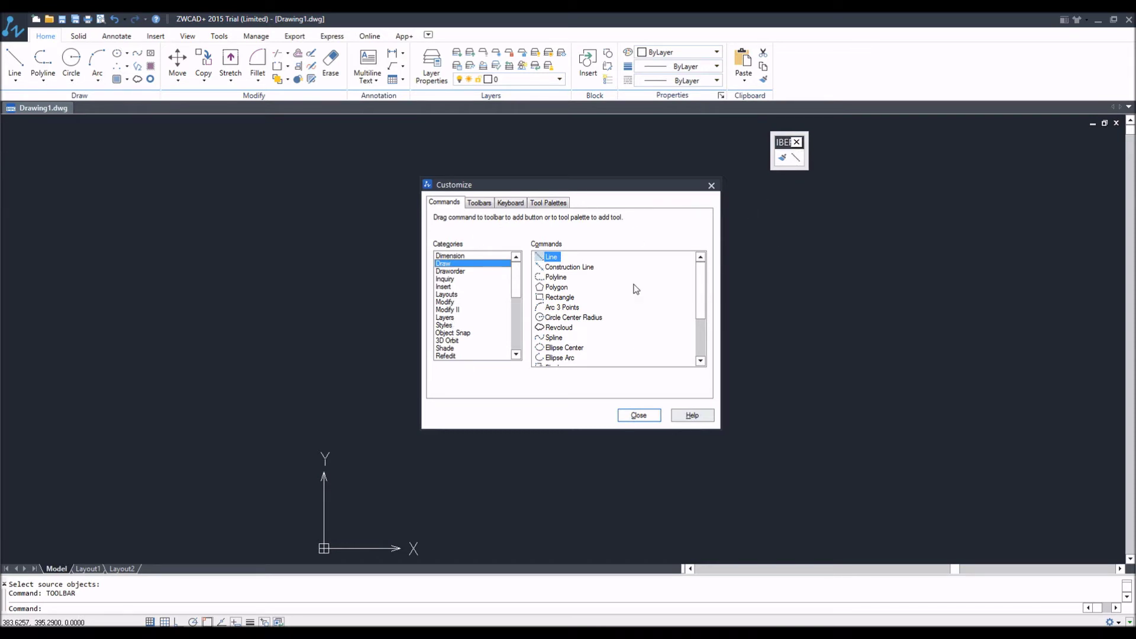
right_click(796, 163)
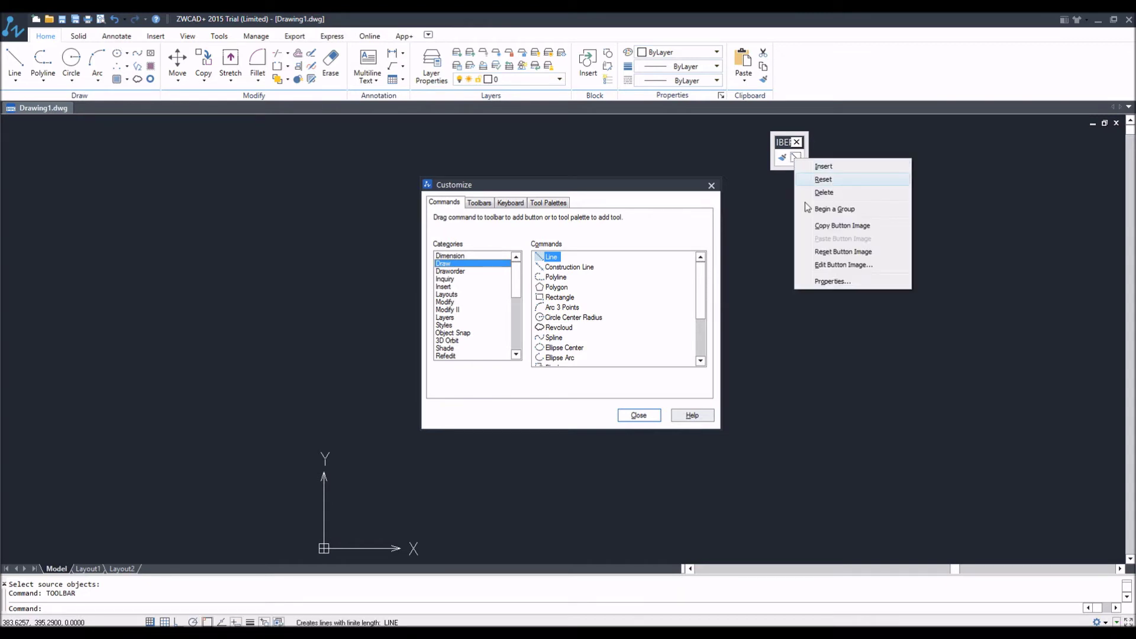
Rename the Line button to Align, described 'Permite alinhar um objecto', with macro ^C^C_align
left_click(882, 283)
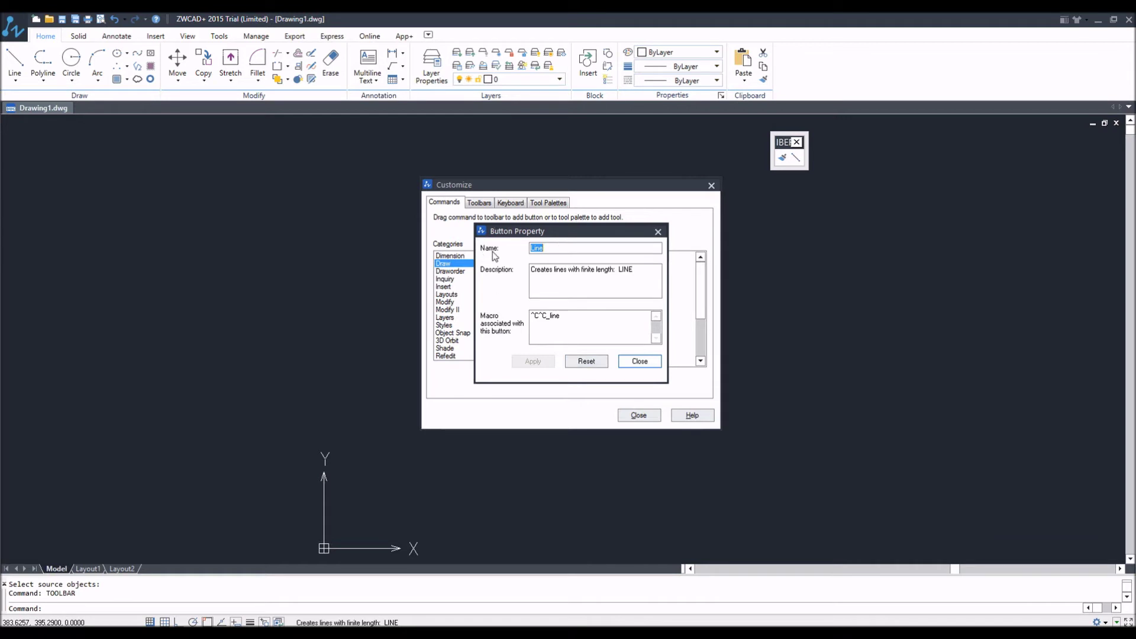
type("aLIGN")
key("BackSpace")
key("BackSpace")
key("BackSpace")
key("BackSpace")
key("BackSpace")
type("Alig")
left_click_drag(614, 269, 507, 272)
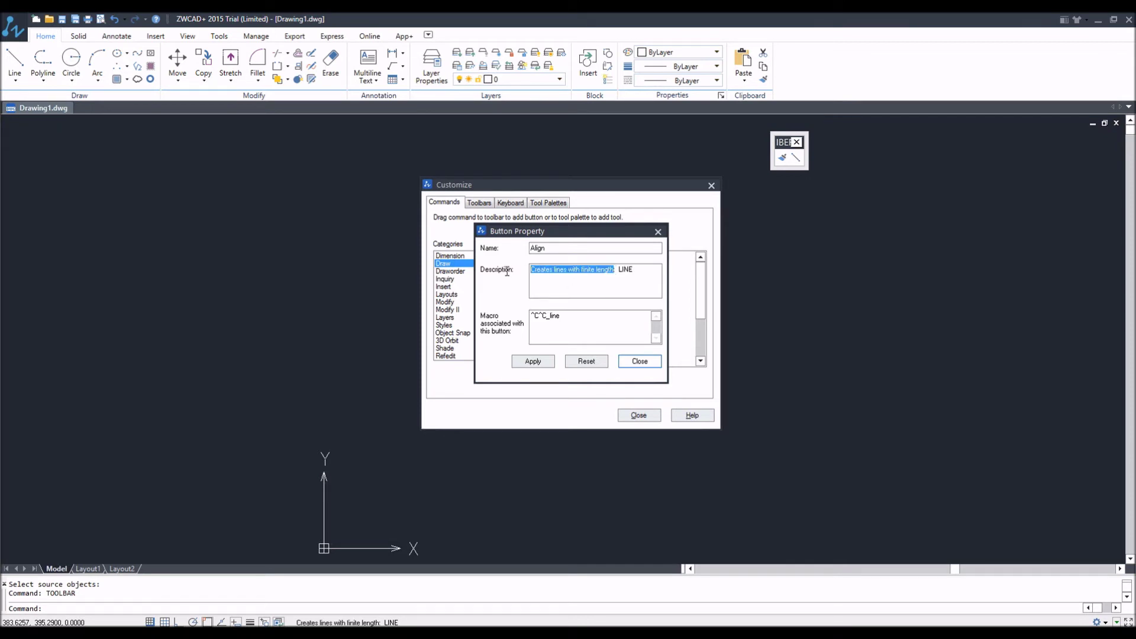
type("Perim")
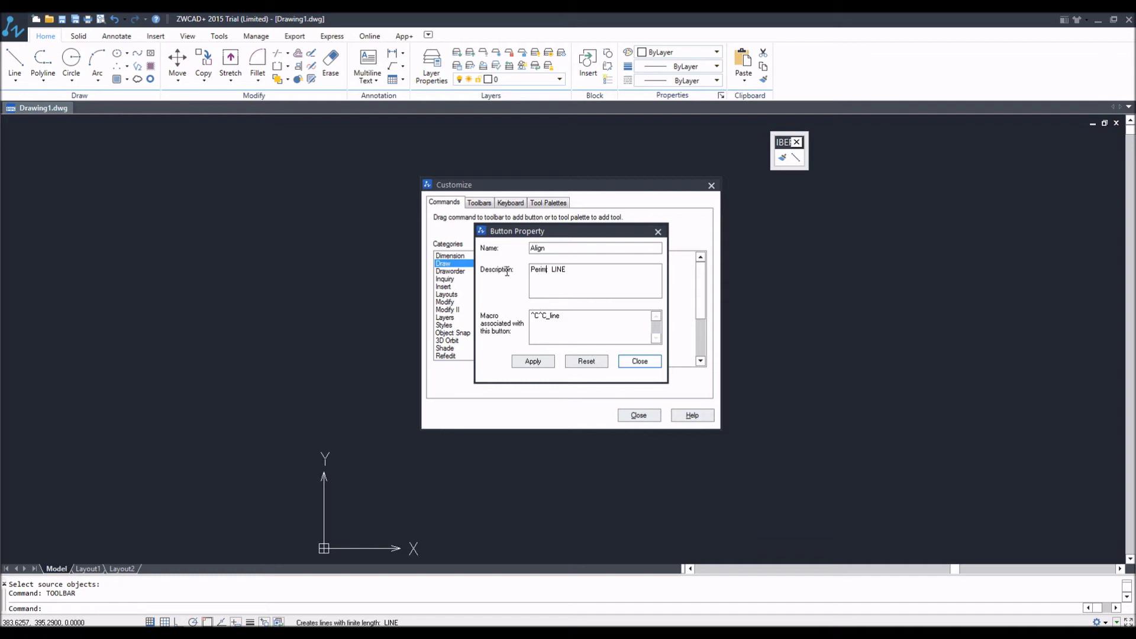
type("te a")
type("linharum objecto")
key("Delete")
key("Delete")
key("Delete")
key("Delete")
key("BackSpace")
type("alig")
left_click(542, 361)
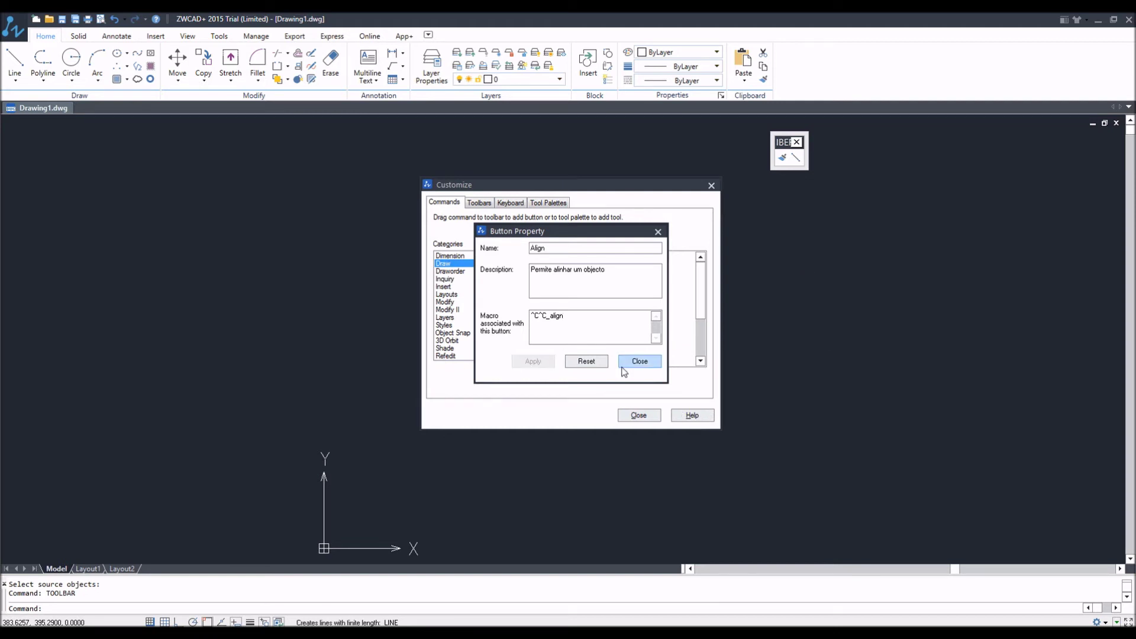
left_click(636, 363)
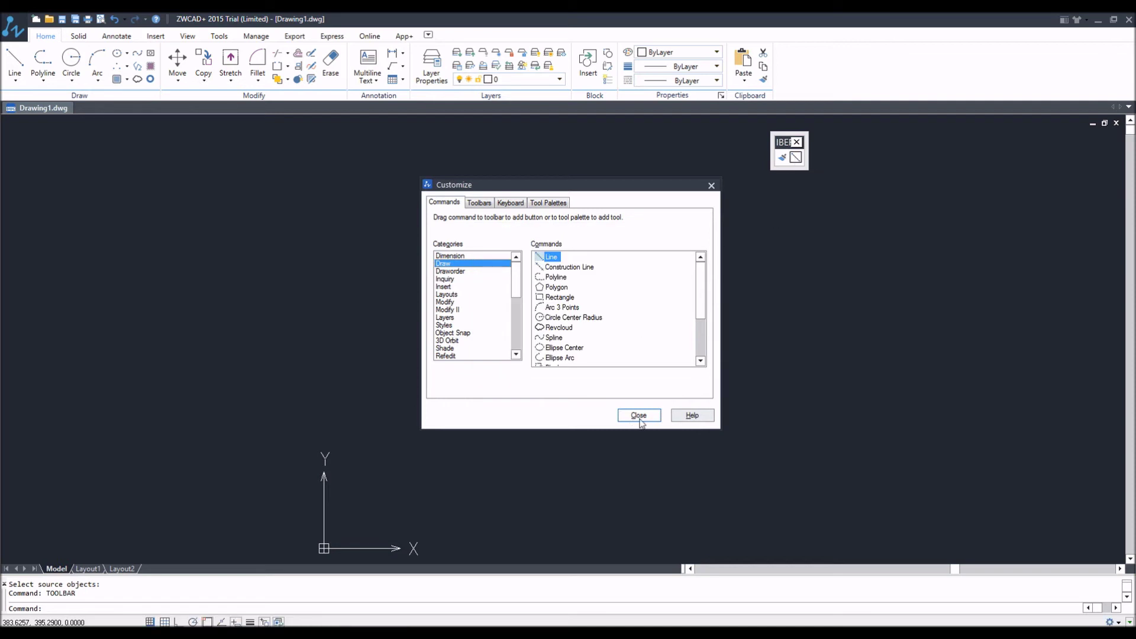
Close Customize, test the new Align button, then end the align command
key("Return")
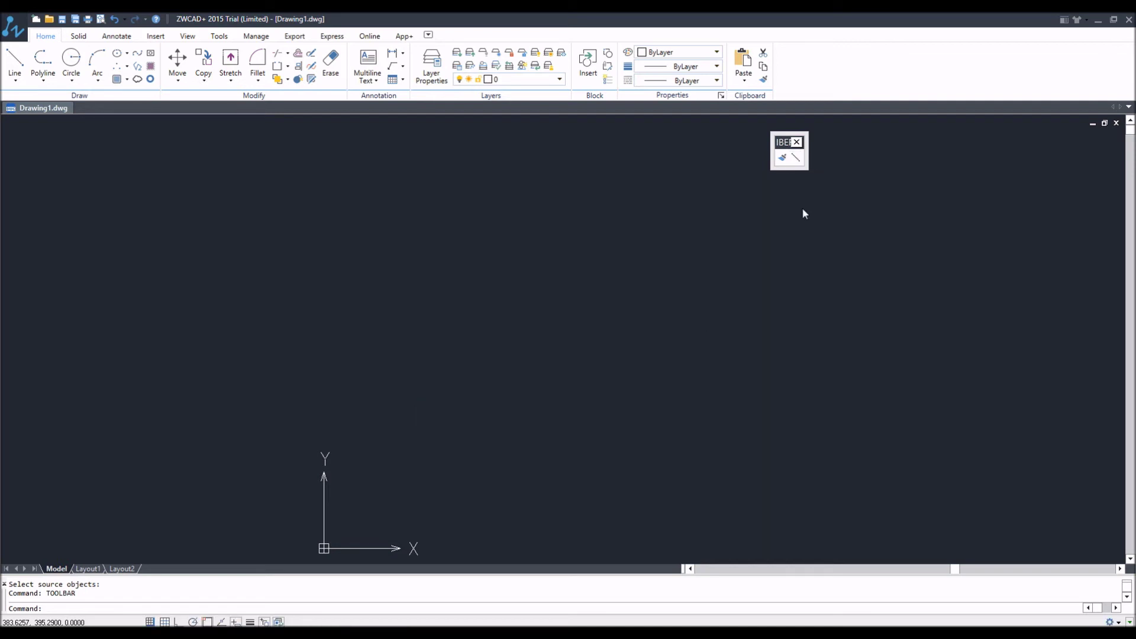
left_click(796, 158)
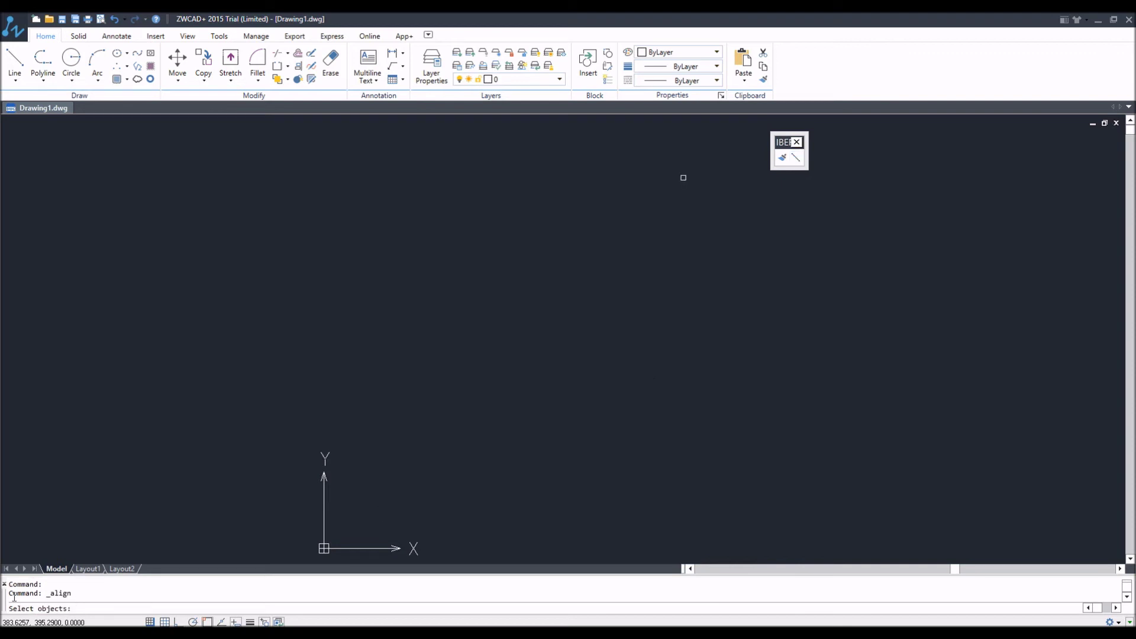
right_click(471, 378)
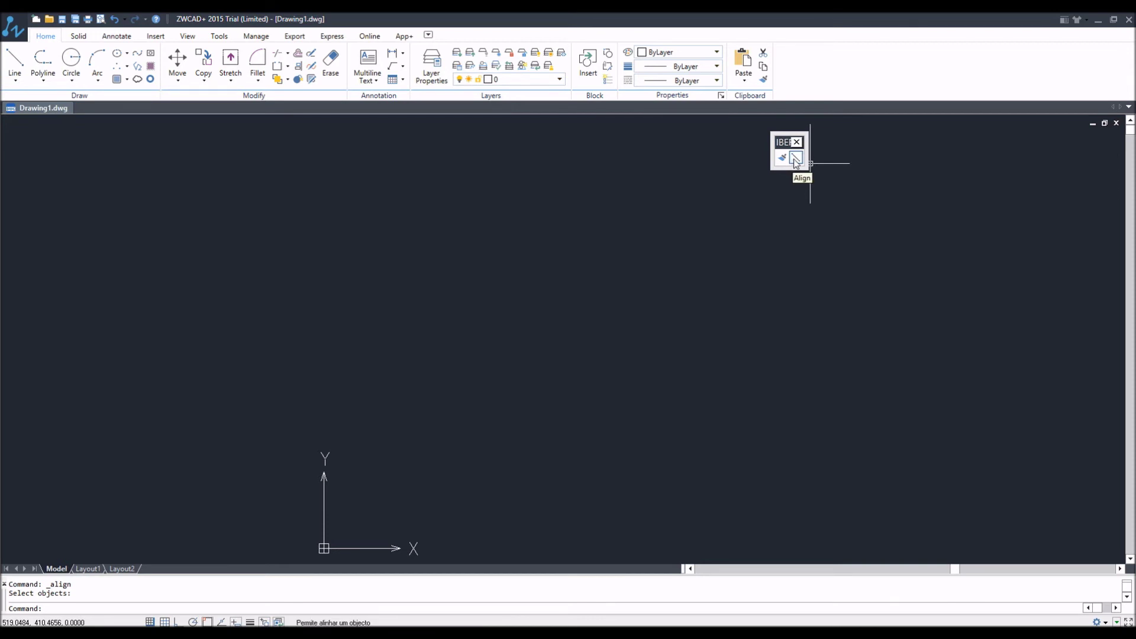
Reopen toolbar customization and open the Align button's image in the button editor
type("TOOLBAR")
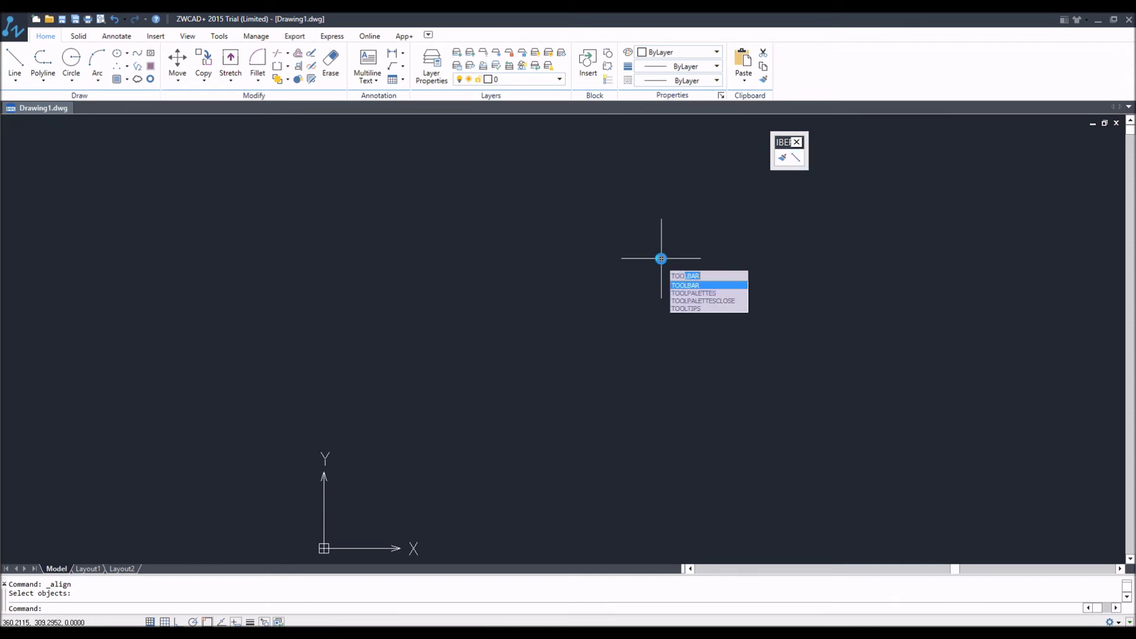
key("Return")
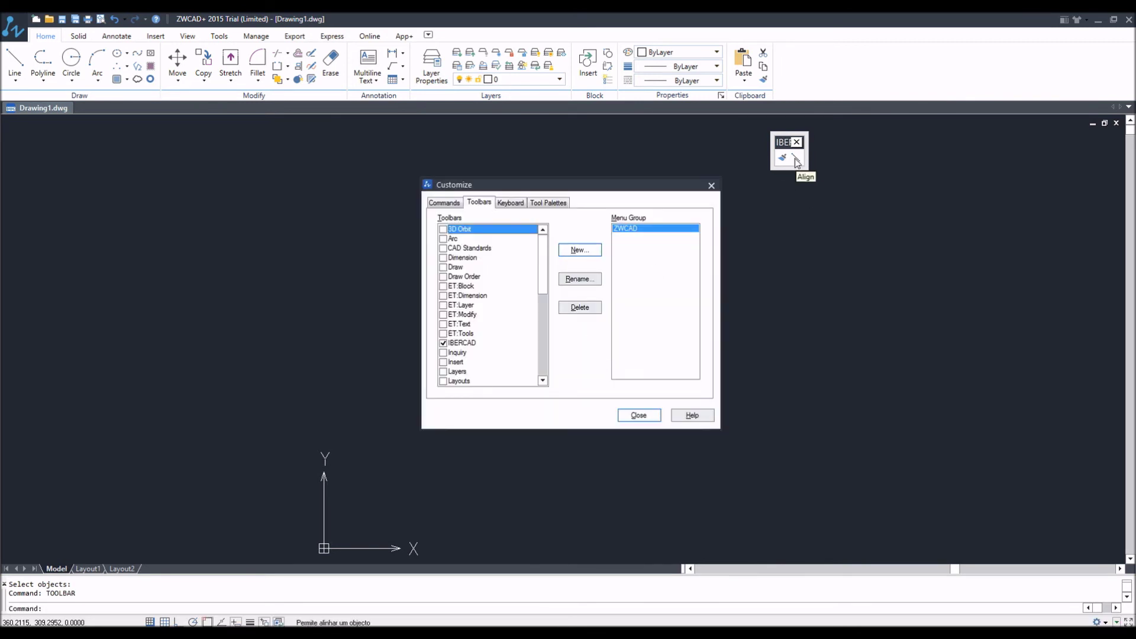
right_click(797, 162)
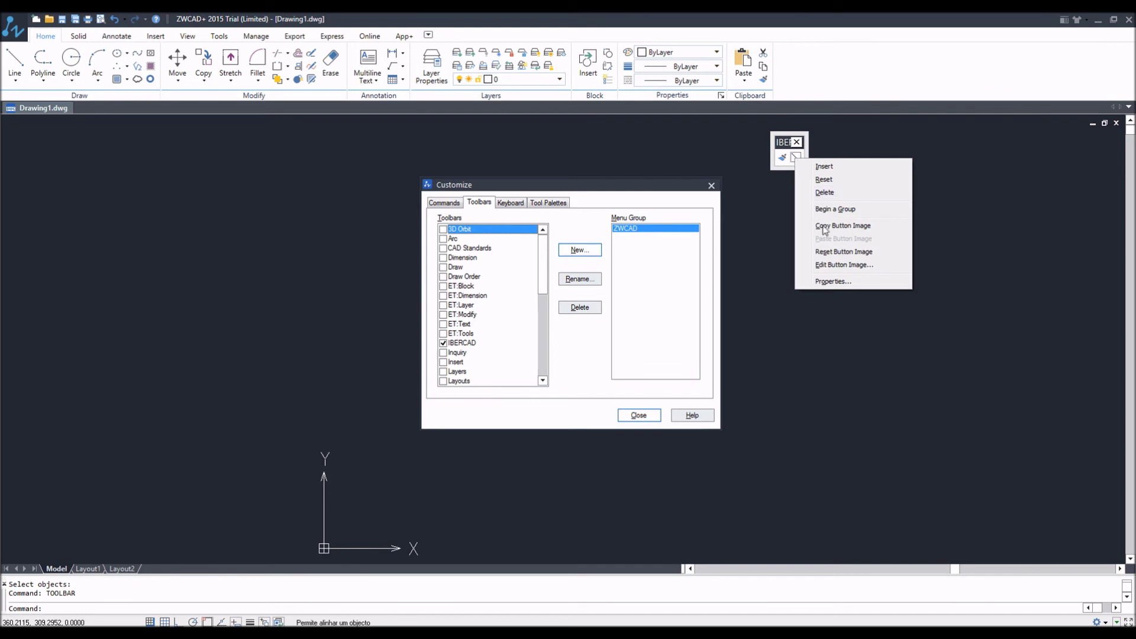
left_click(837, 266)
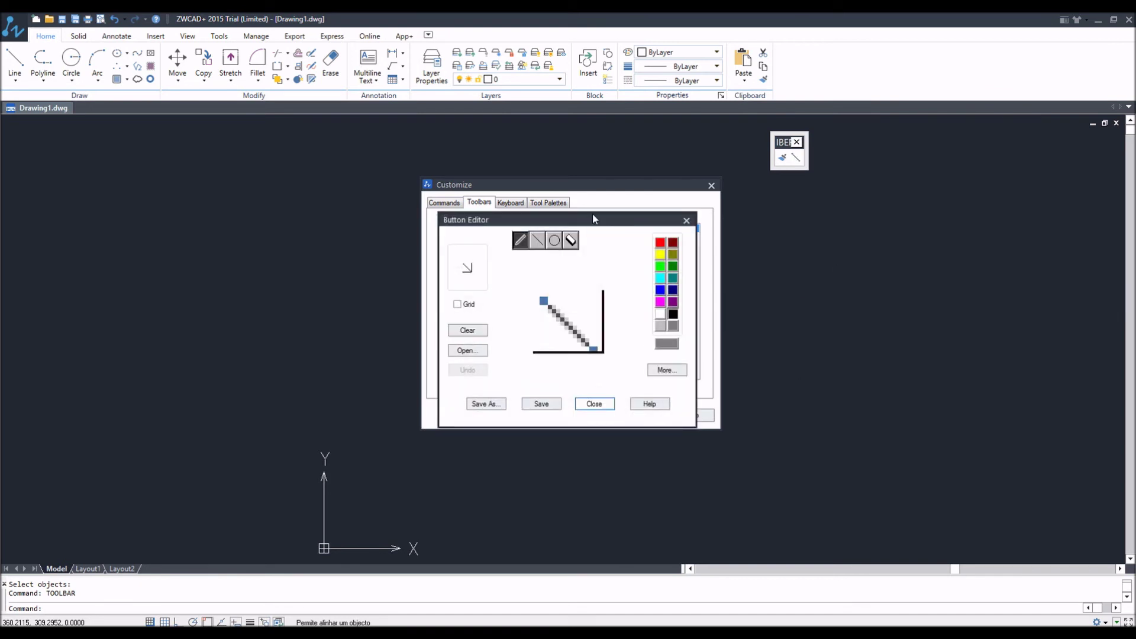
Erase the old diagonal in white, sketch a black hand-drawn icon with lines, and save it
left_click(661, 313)
mouse_move(543, 302)
left_mouse_down()
mouse_move(581, 349)
mouse_move(593, 348)
left_mouse_up()
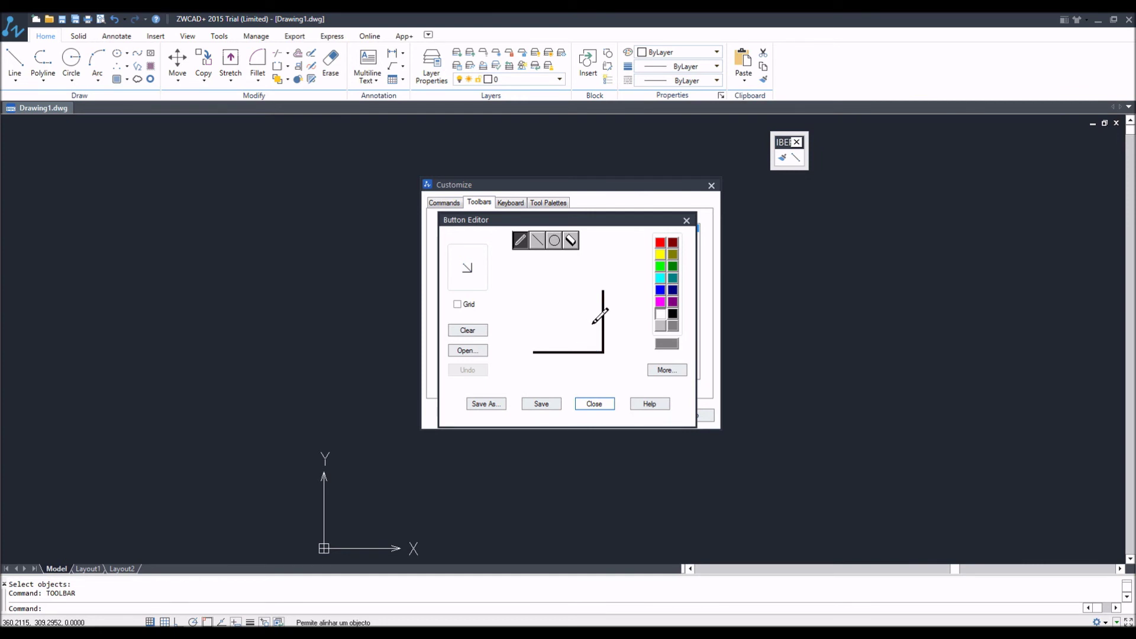
left_click(671, 314)
left_click(537, 240)
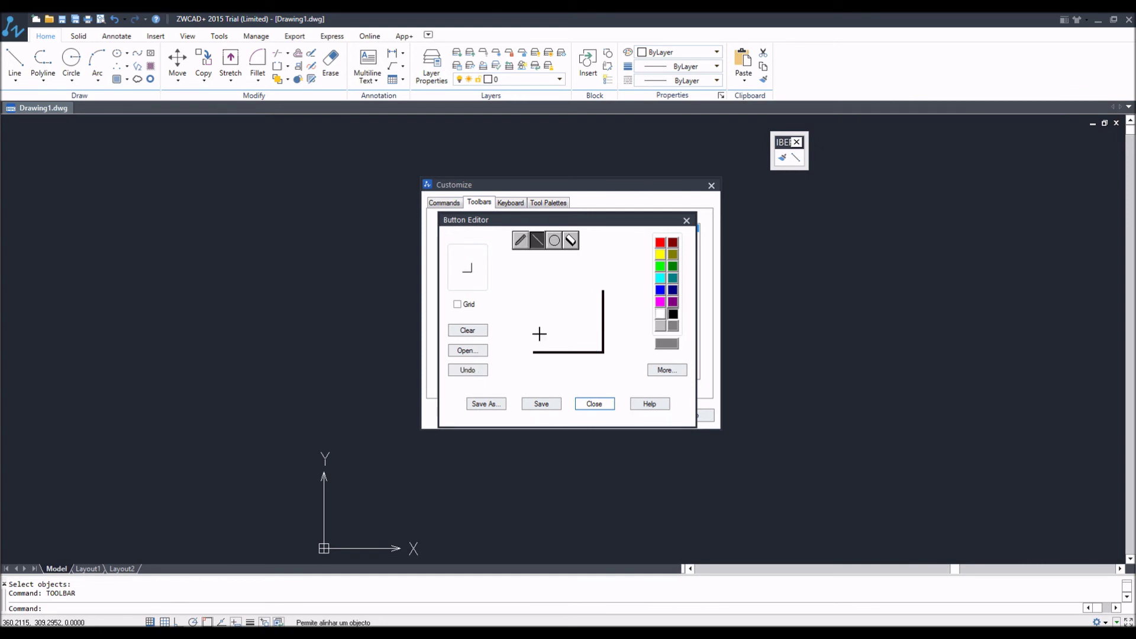
left_click_drag(543, 342, 592, 314)
left_click_drag(541, 330, 554, 305)
left_click_drag(554, 306, 560, 334)
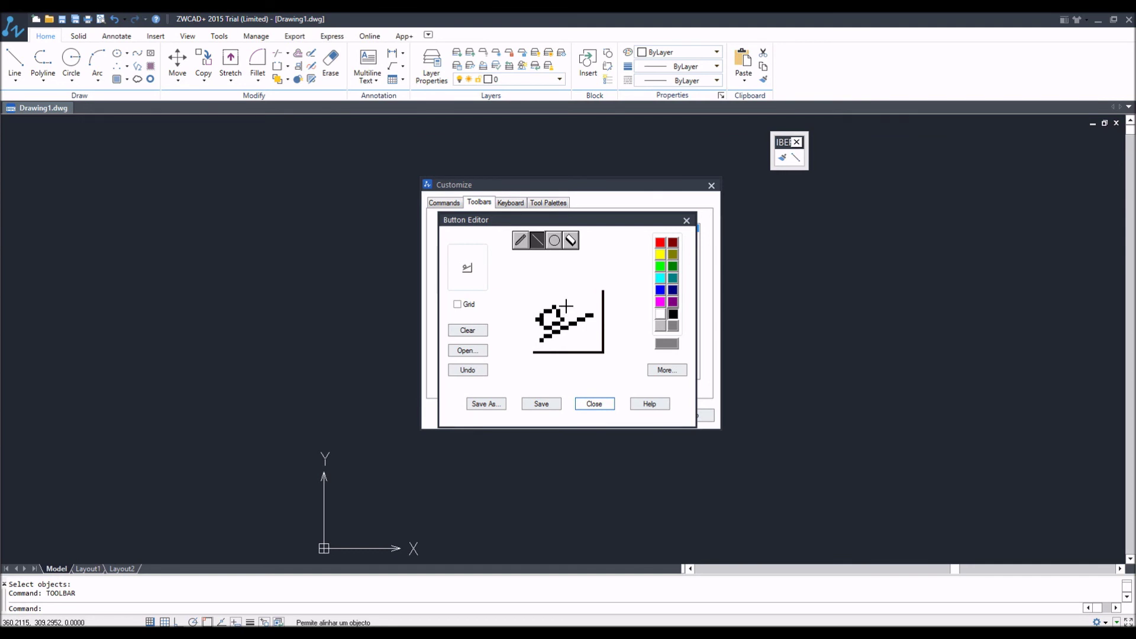
mouse_move(566, 307)
left_mouse_down()
mouse_move(572, 318)
mouse_move(586, 311)
mouse_move(568, 302)
left_mouse_up()
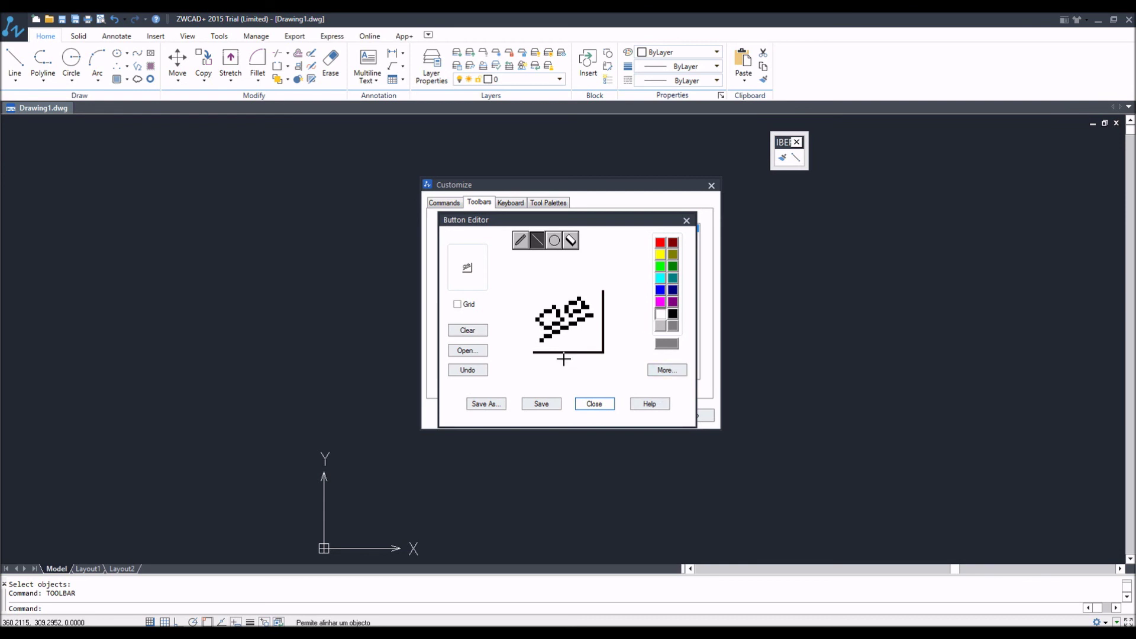
left_click(538, 407)
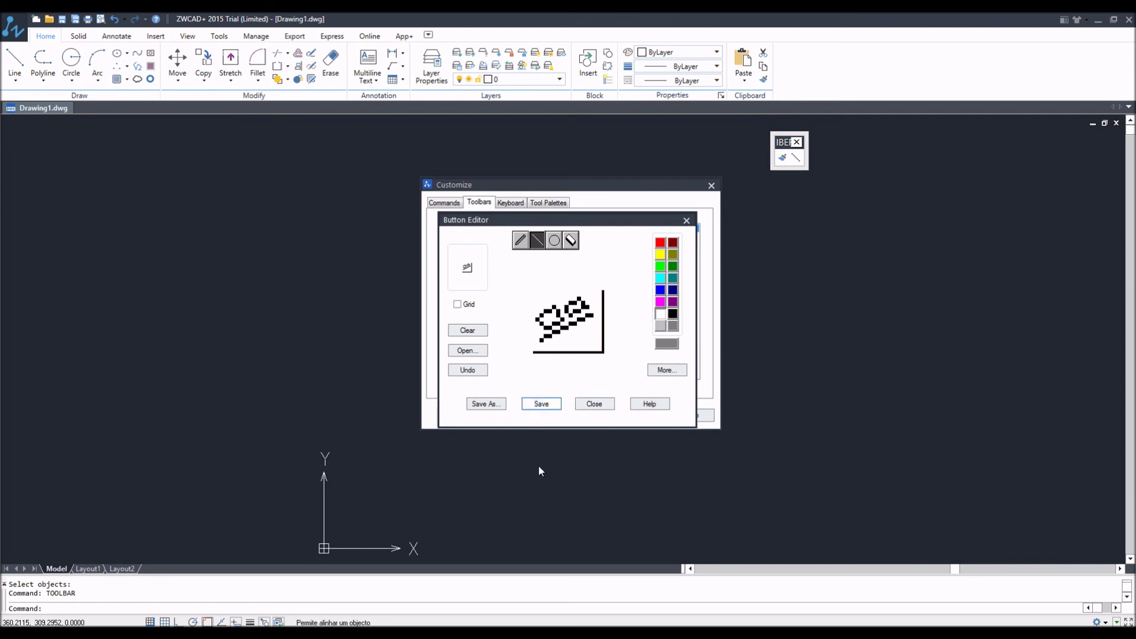
Close the image editor and start align from the newly iconed Align button
left_click(595, 407)
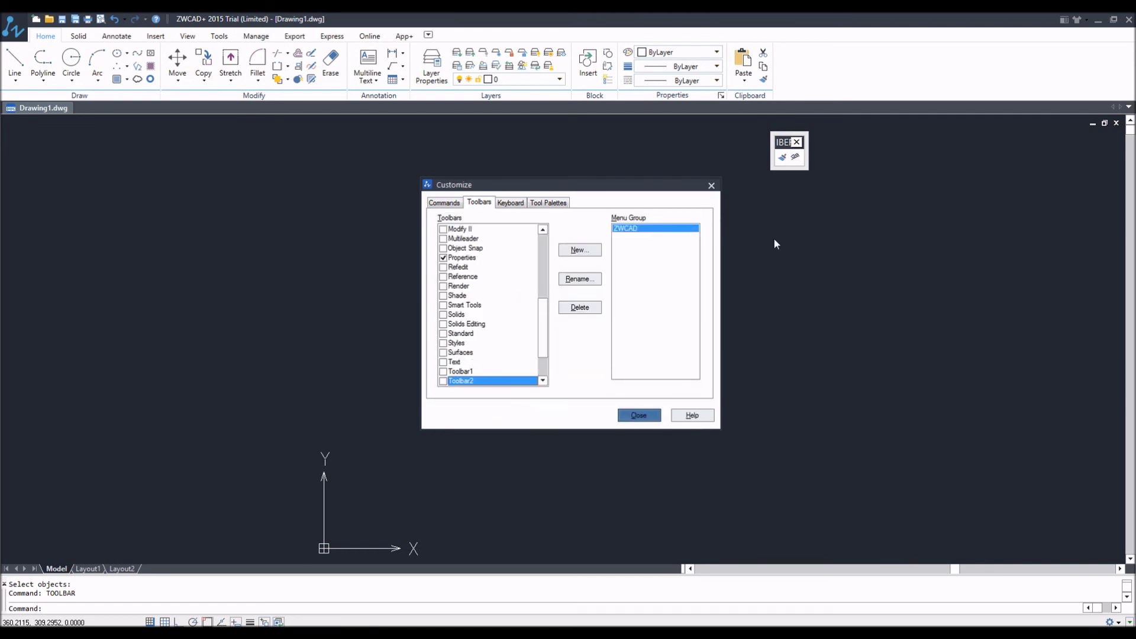
left_click(796, 158)
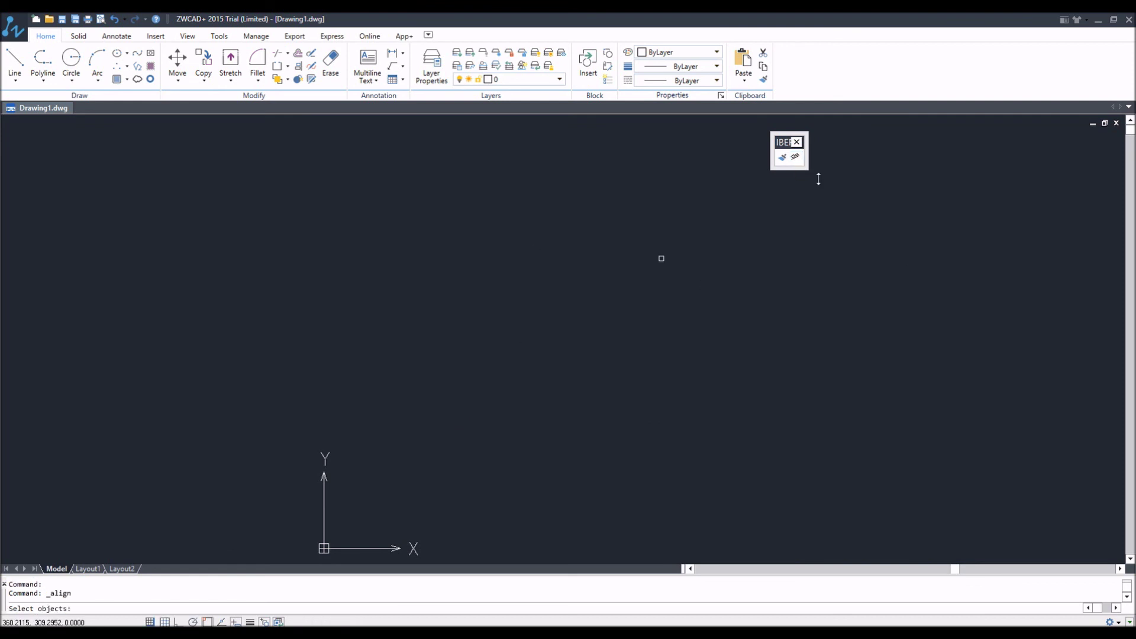